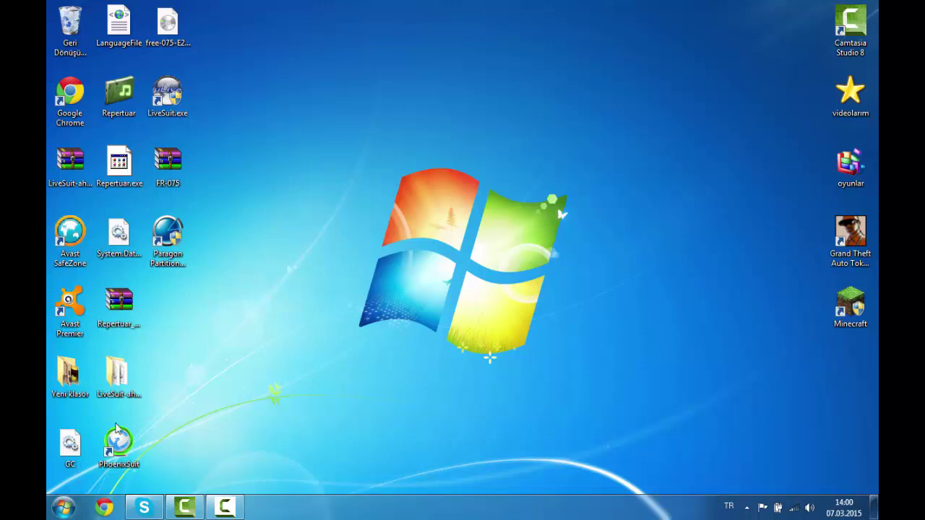
right_click(556, 375)
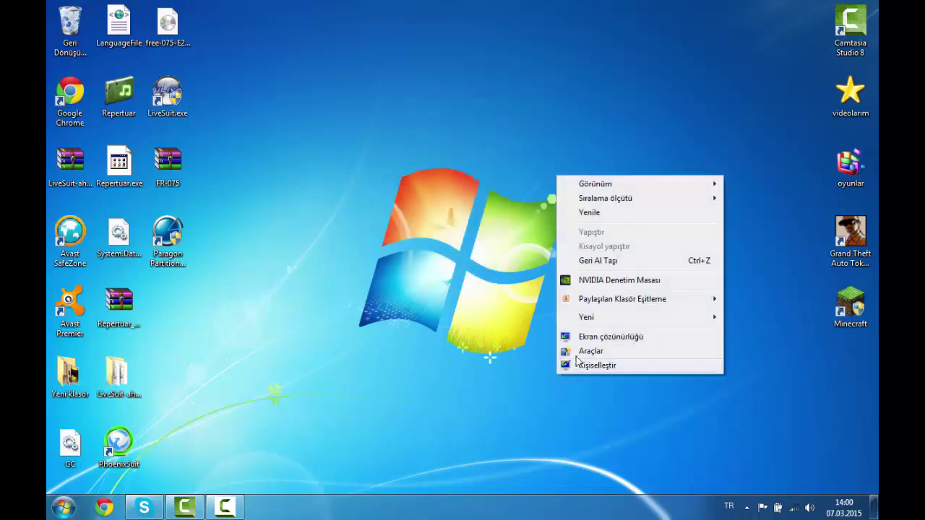
click(636, 212)
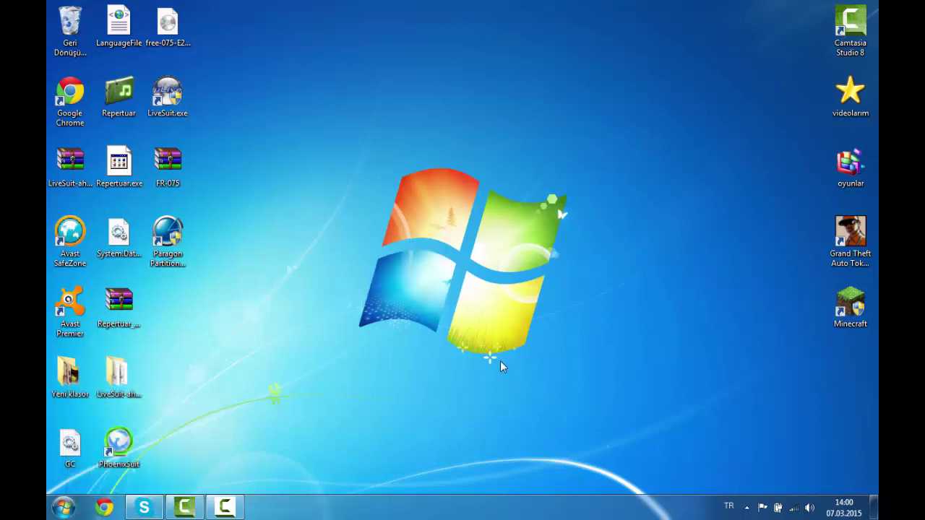
right_click(500, 361)
click(506, 201)
right_click(505, 201)
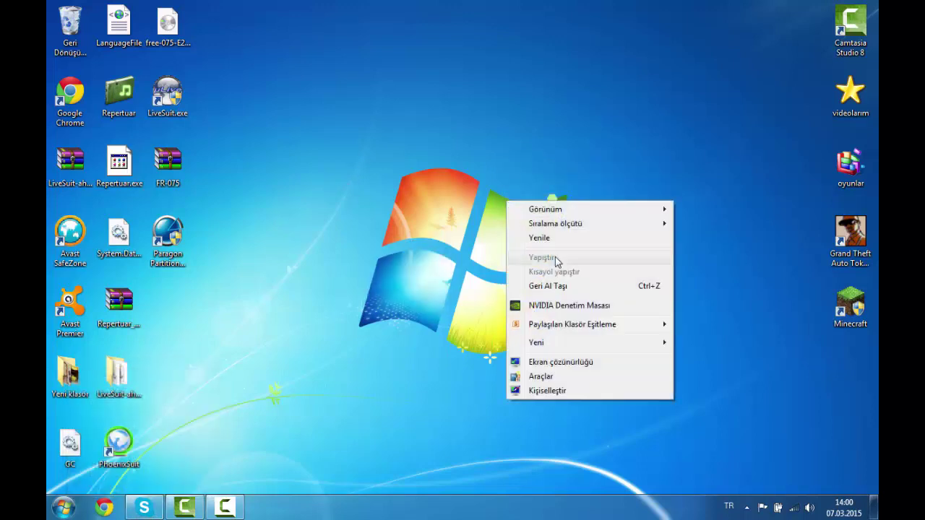
click(554, 240)
right_click(472, 233)
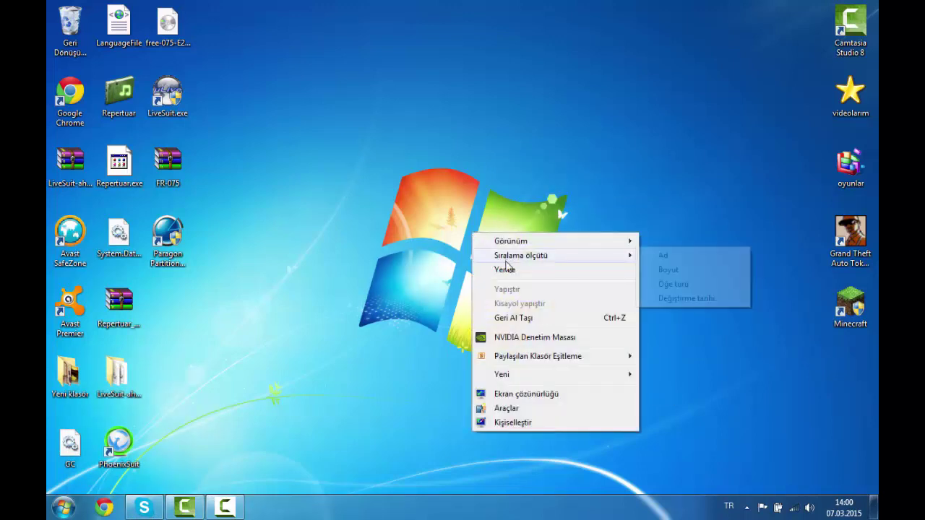
click(506, 269)
drag(364, 103, 506, 359)
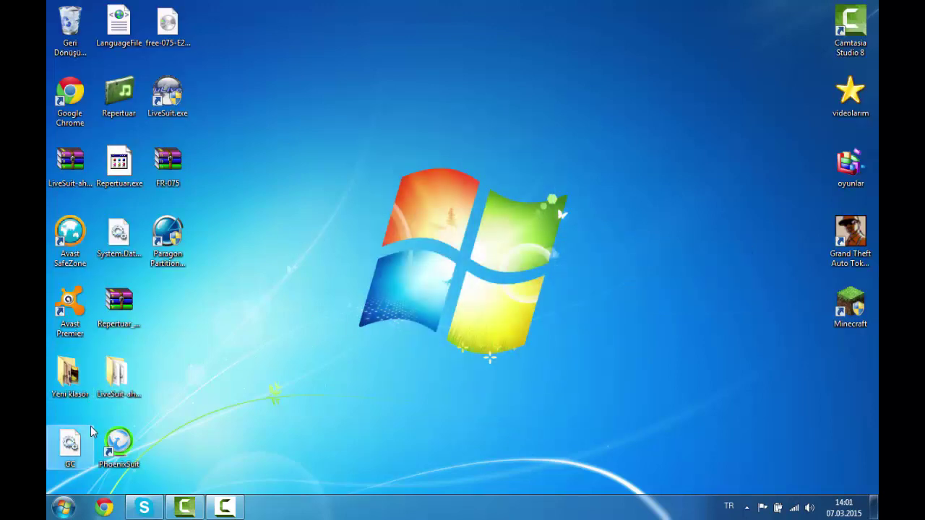
drag(278, 172, 561, 316)
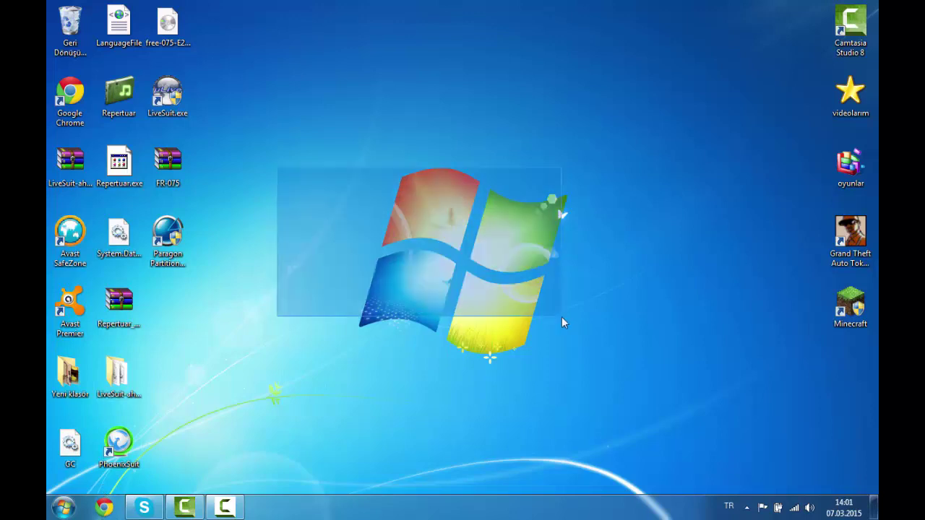
right_click(561, 316)
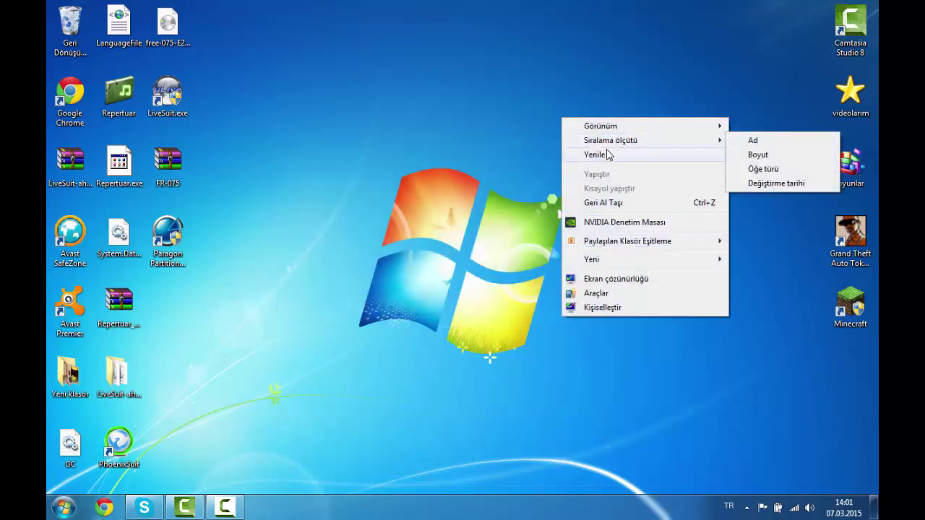
click(607, 154)
drag(235, 356, 113, 309)
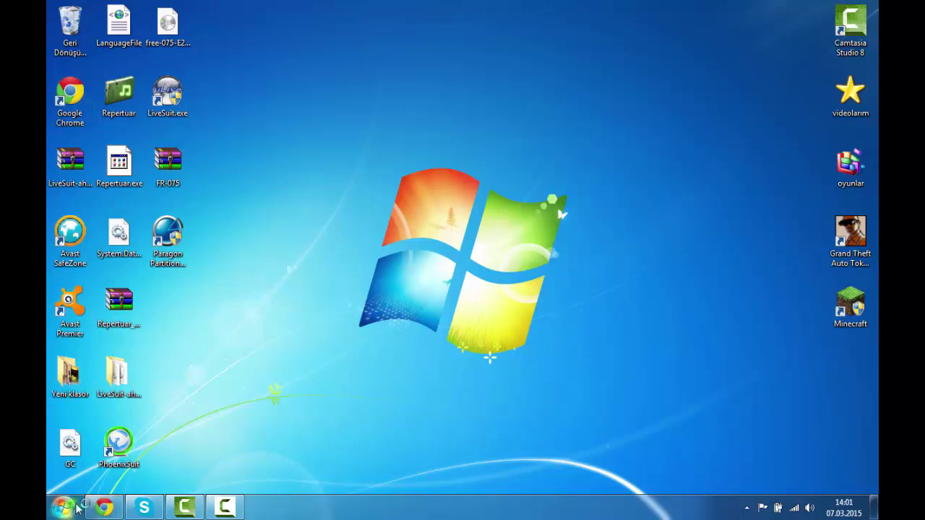
Step: Switch to Google Chrome and search Google for "minecraft evi"
click(101, 506)
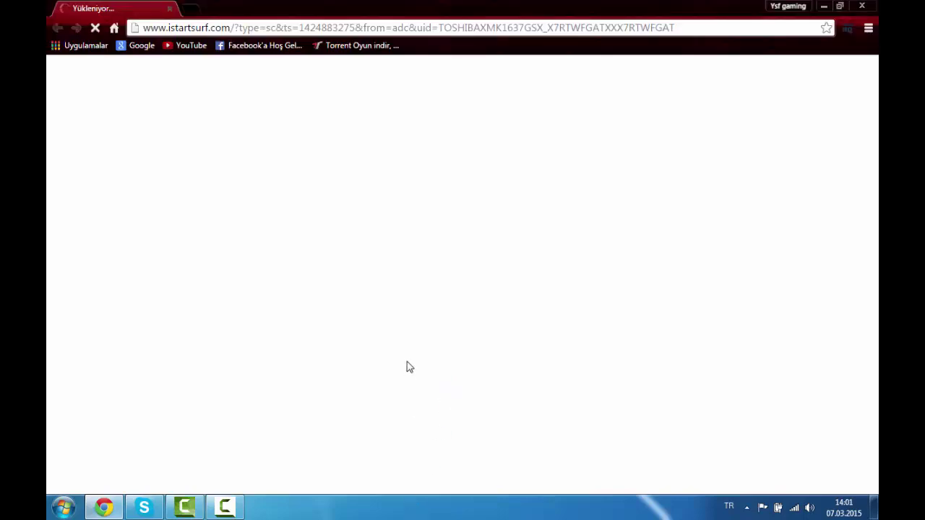
click(134, 45)
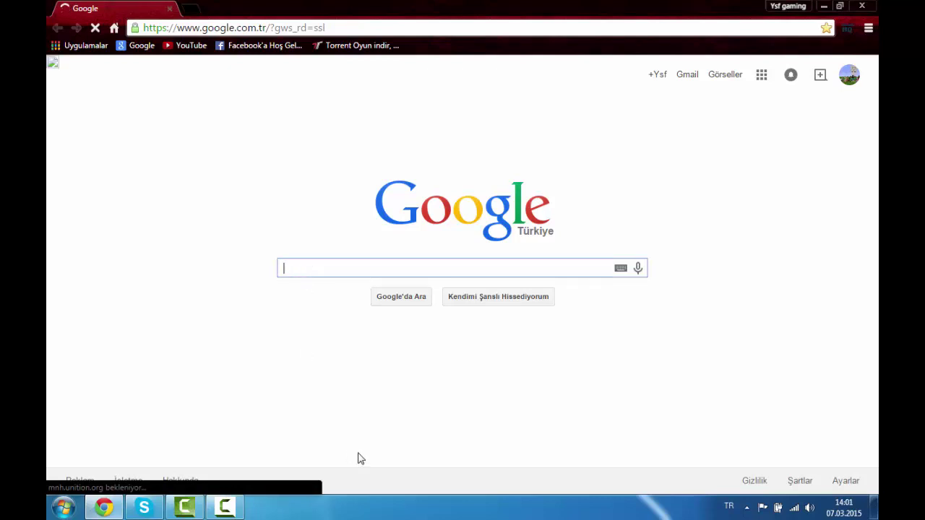
text(minece)
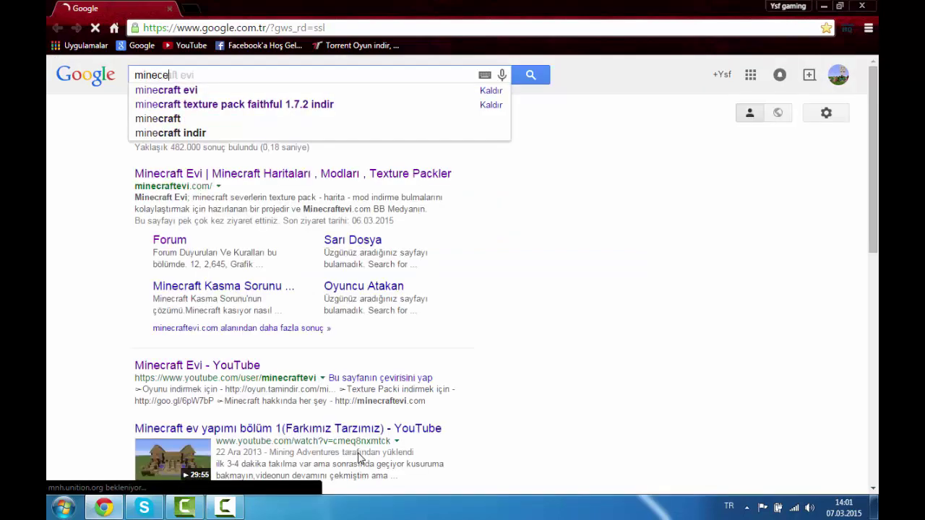
key(BackSpace)
text(raf)
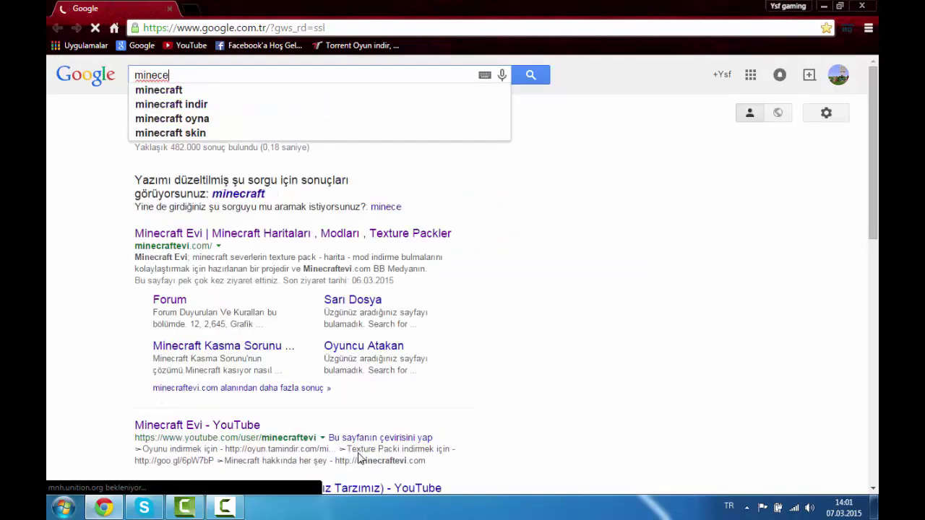
key(BackSpace)
key(BackSpace)
key(BackSpace)
text(raft evi)
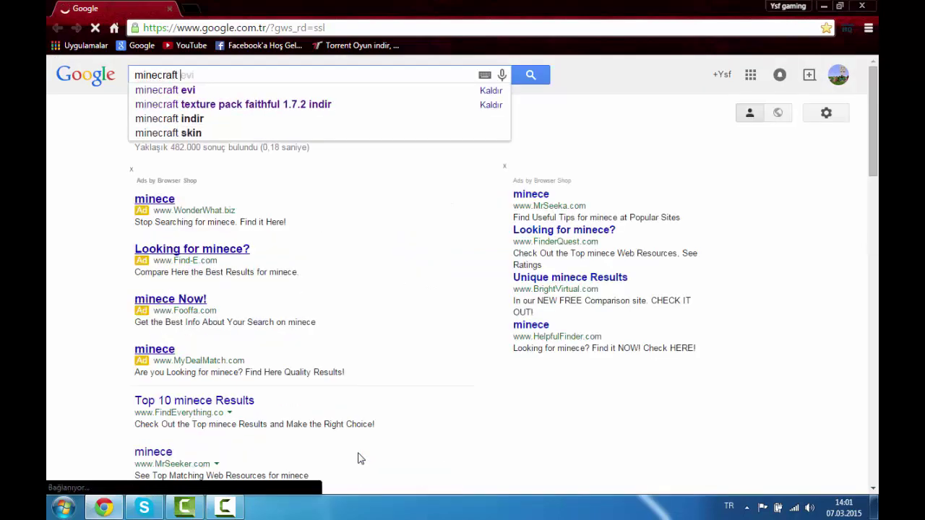
key(Return)
Step: Open the Minecraft Evi site (minecraftevi.com) from the search results and go to its Haritalar category
scroll(359, 458, down, 3)
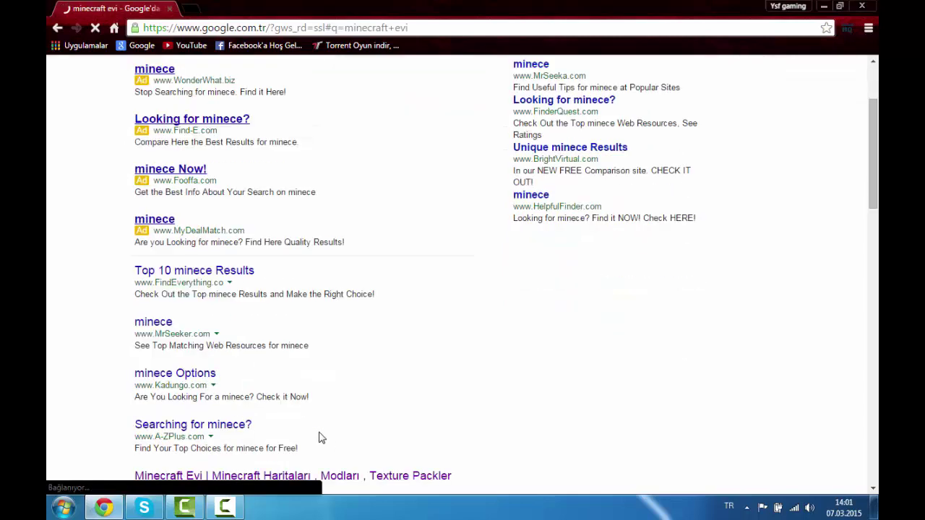
click(281, 352)
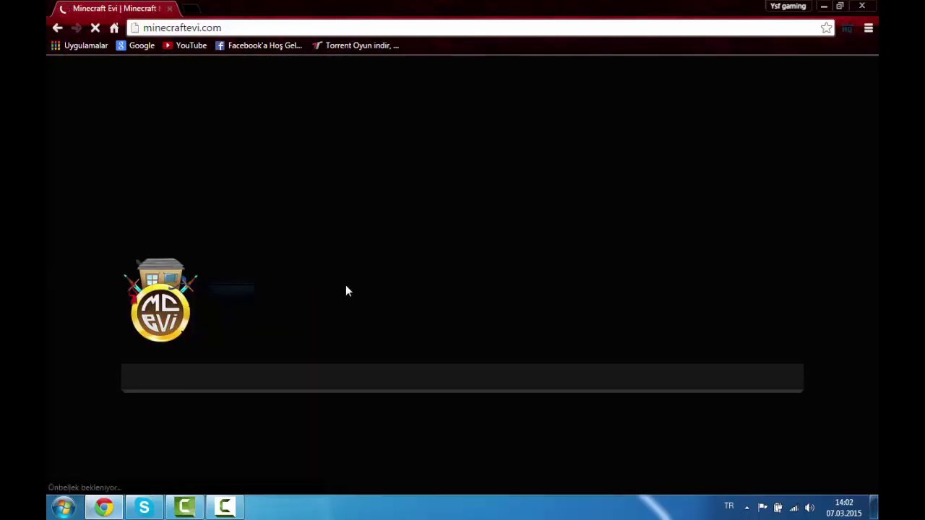
scroll(346, 288, down, 3)
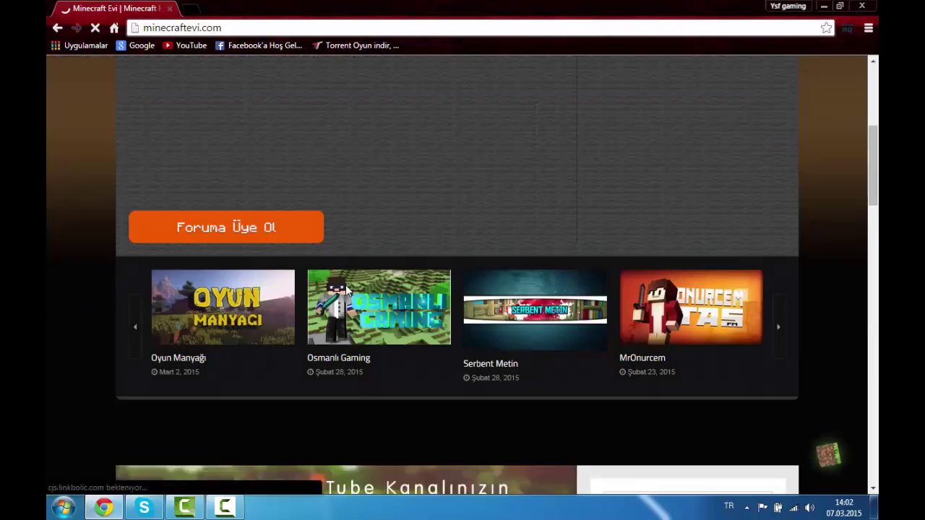
scroll(346, 287, up, 4)
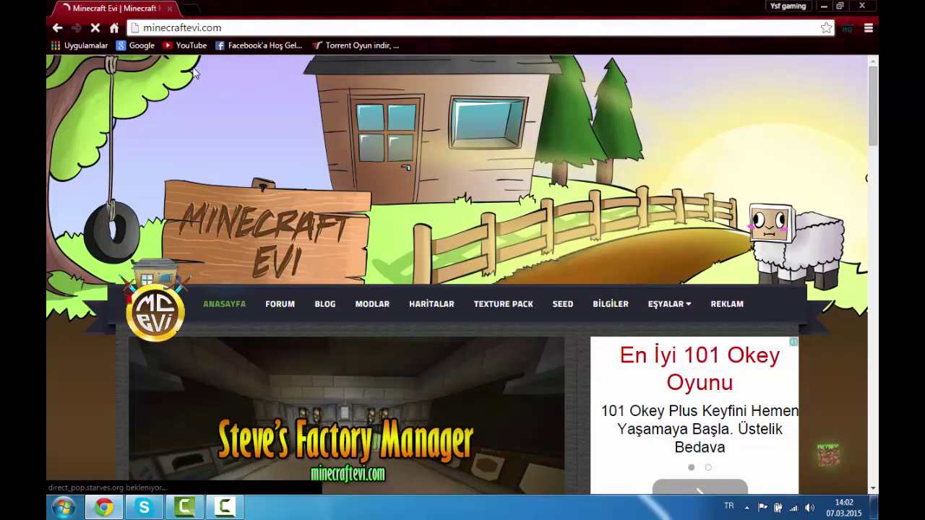
click(433, 308)
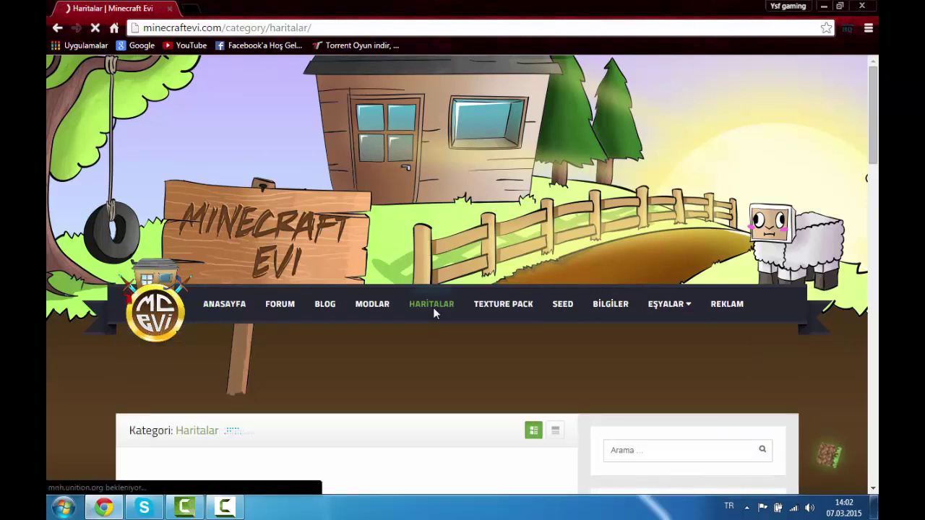
Step: Find the "InfiniteCube 2 – Parkour Map [1.8]" entry in the map list and open its page
scroll(802, 157, down, 1)
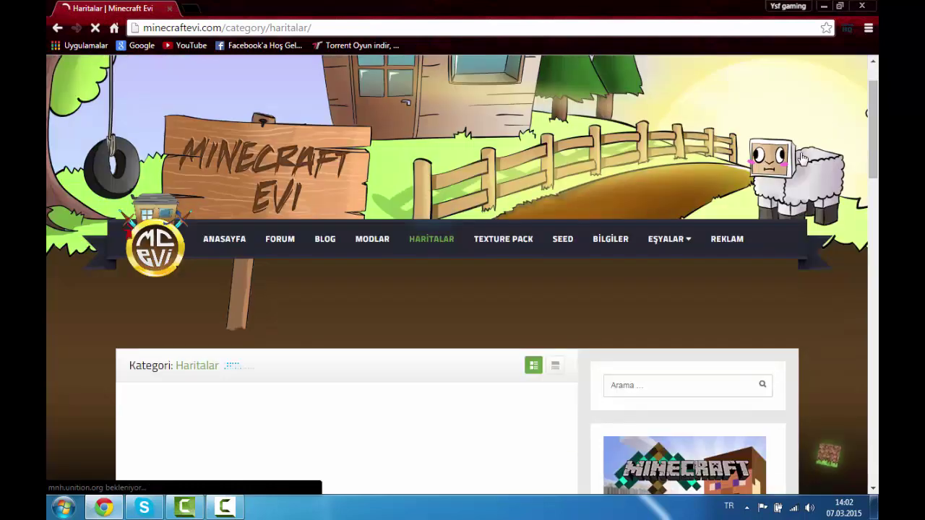
scroll(610, 306, down, 1)
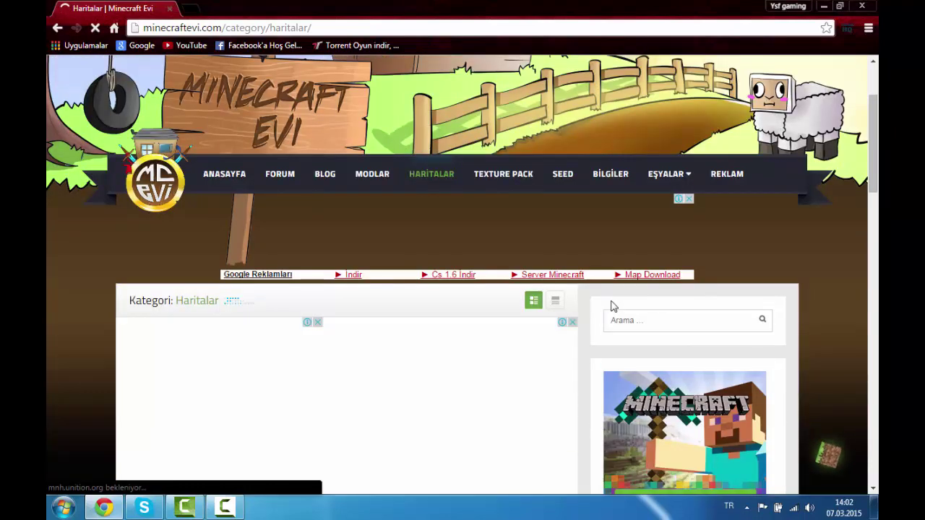
scroll(611, 299, down, 5)
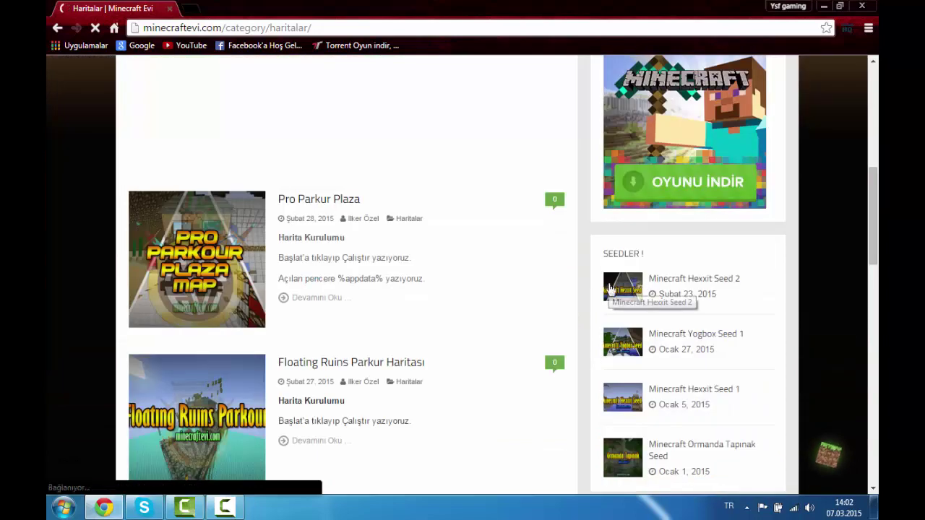
scroll(610, 300, down, 1)
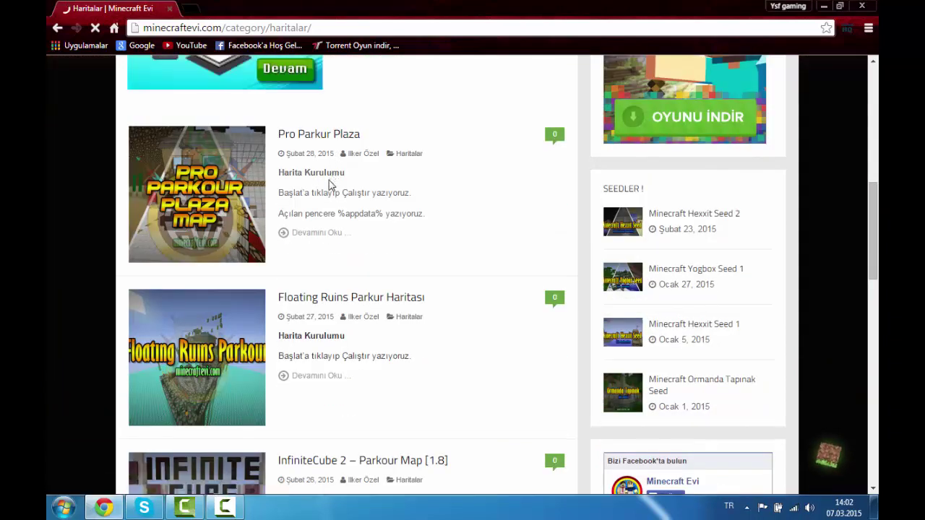
scroll(329, 184, down, 2)
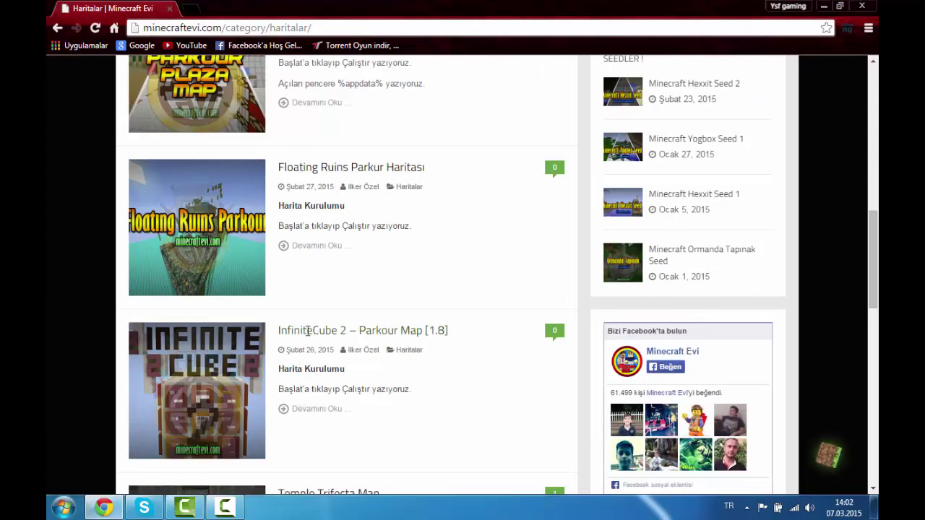
click(309, 336)
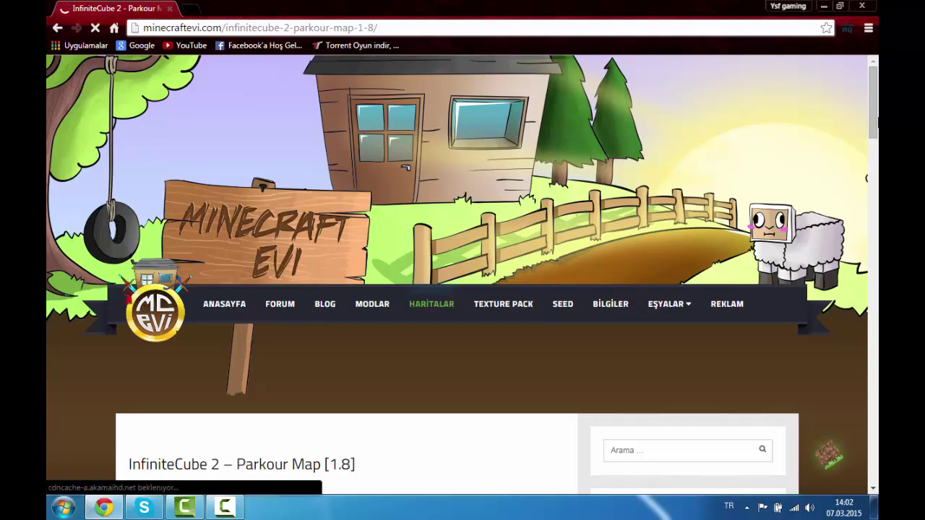
Step: Follow the map page's indir link to Yandex.Disk and download "InfiniteCube 2 - Parkour Map [1.8].zip"
scroll(457, 275, down, 1)
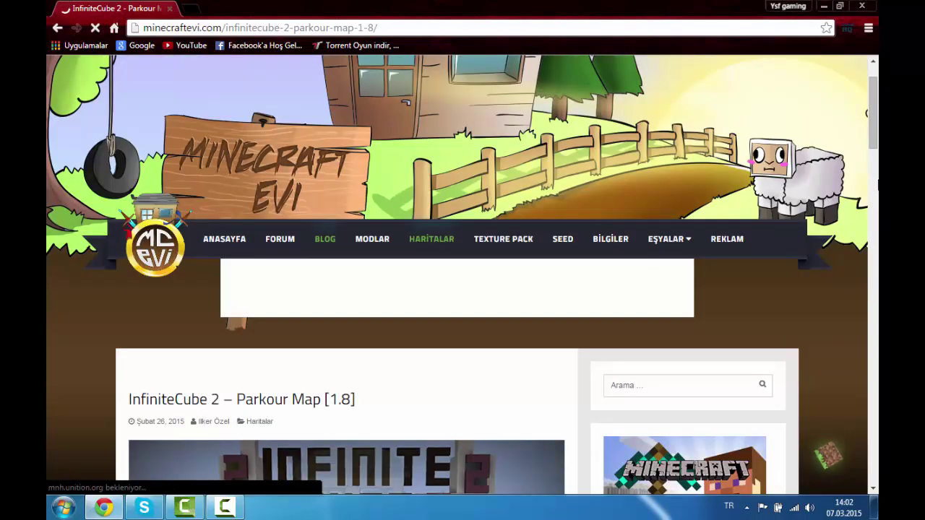
scroll(876, 184, down, 7)
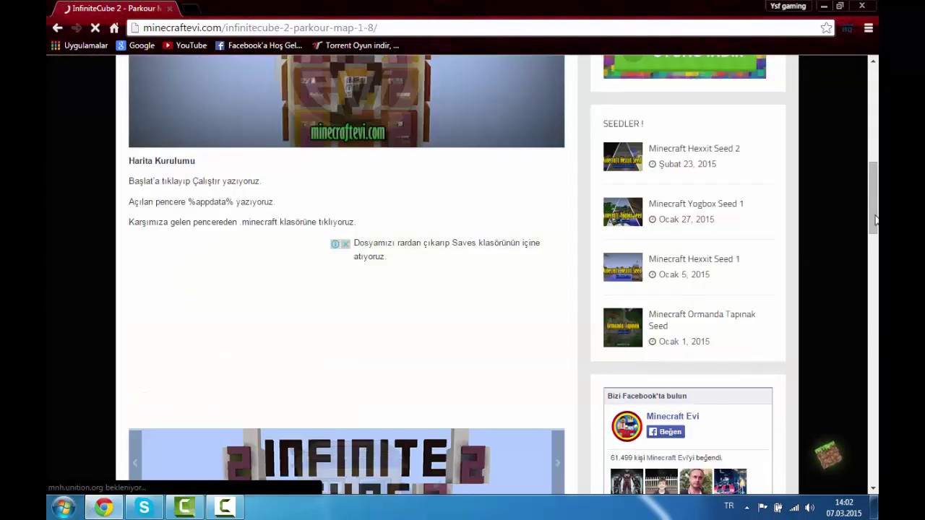
scroll(874, 220, up, 8)
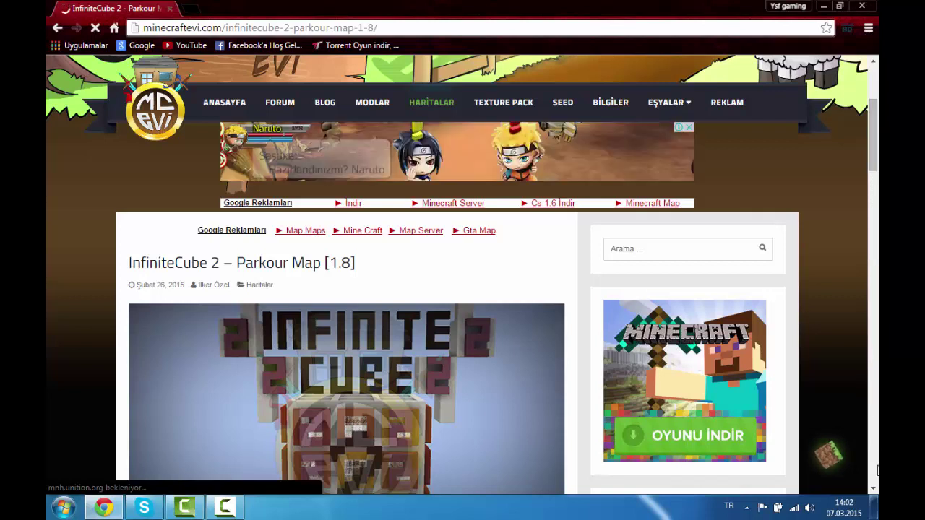
scroll(876, 465, down, 5)
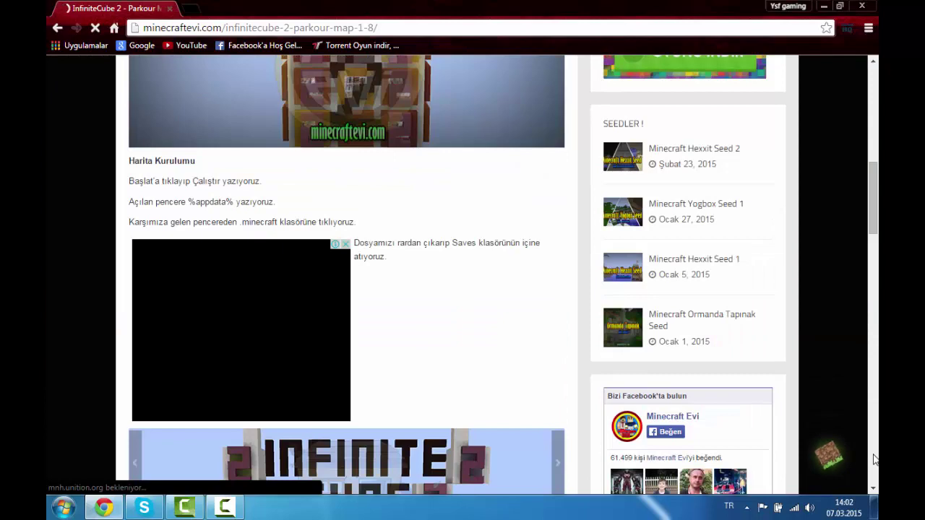
scroll(874, 460, down, 5)
scroll(779, 423, down, 15)
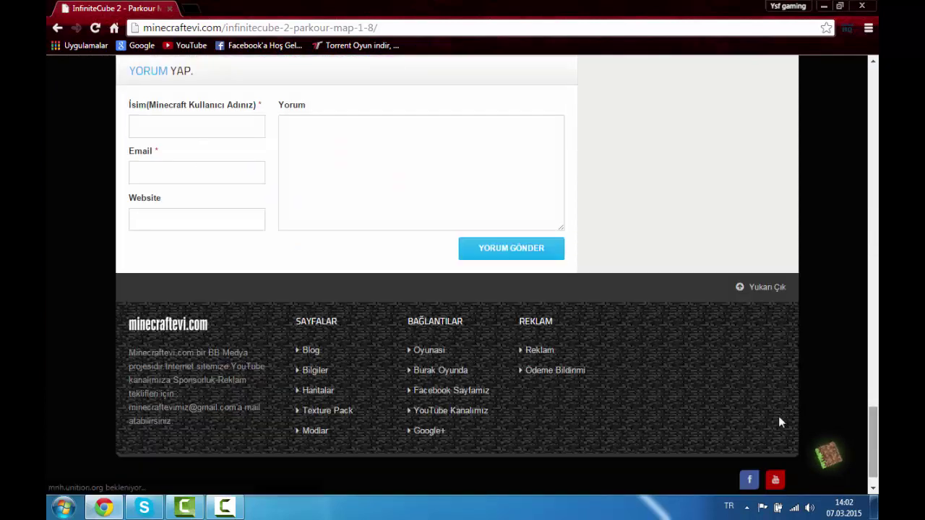
scroll(874, 432, up, 1)
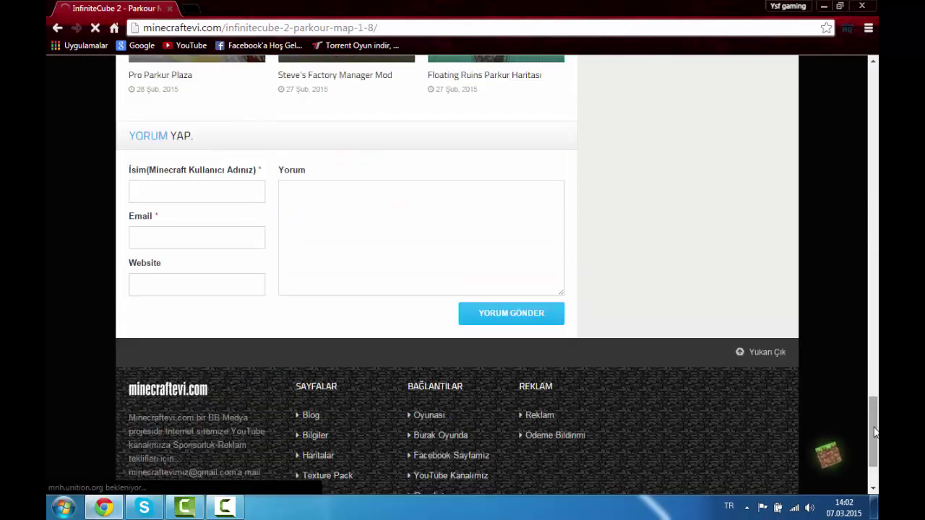
scroll(874, 431, up, 1)
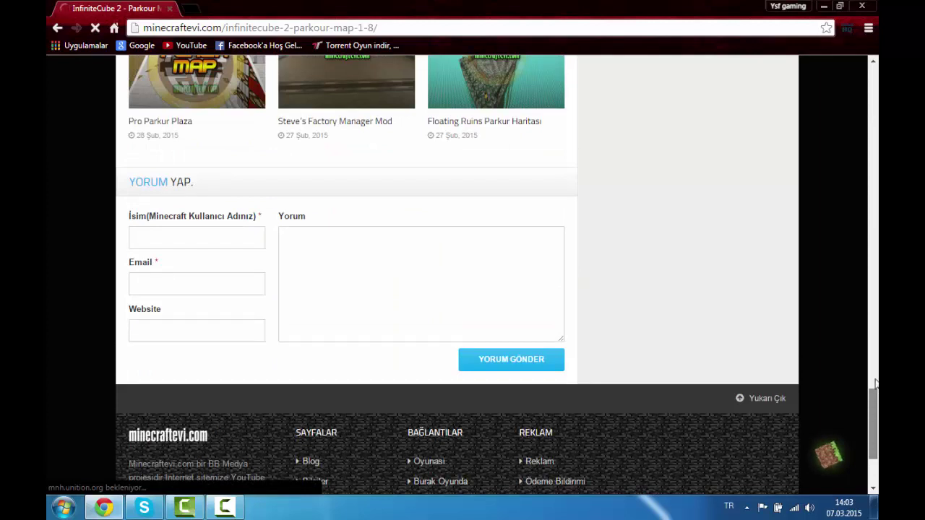
scroll(866, 368, up, 5)
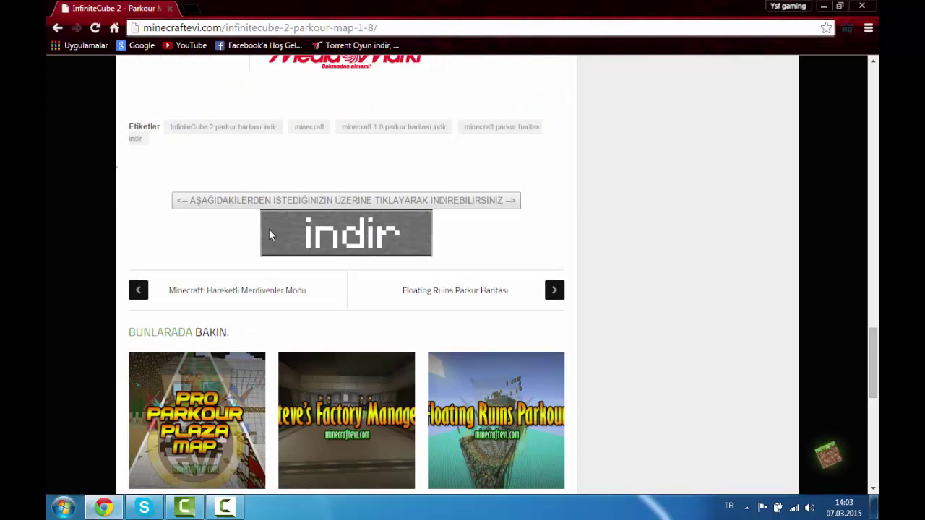
click(310, 237)
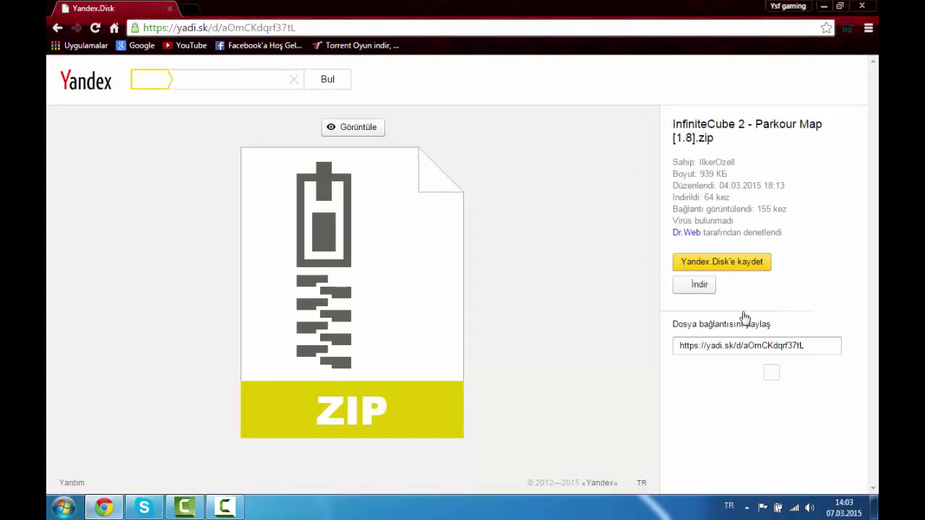
click(698, 292)
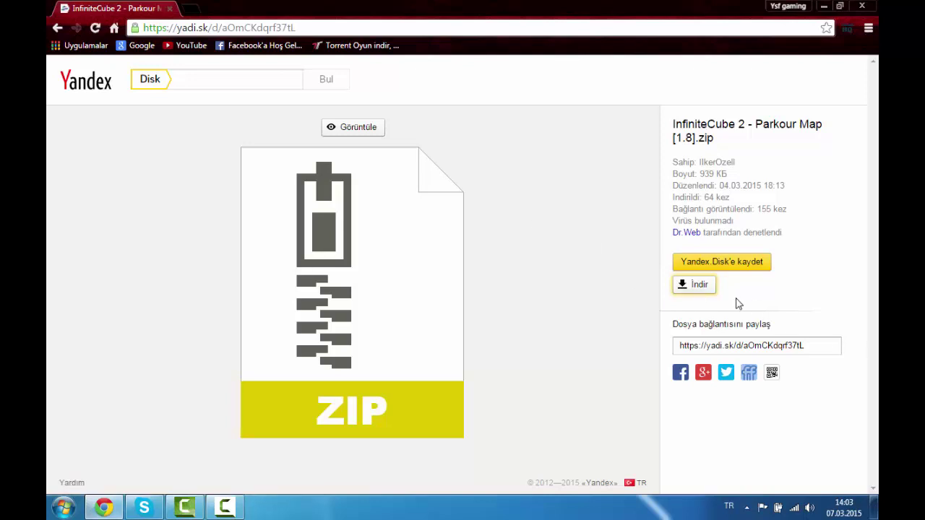
click(698, 289)
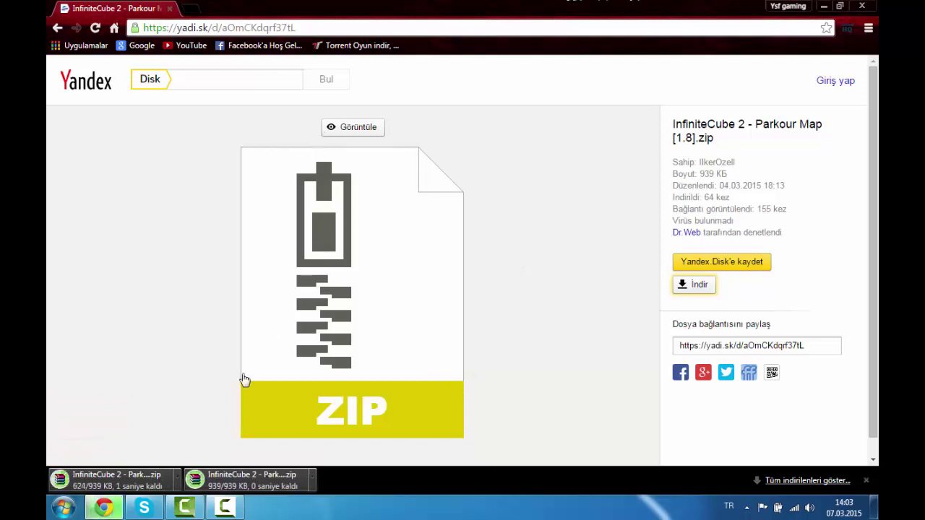
Step: Cancel the duplicate download and put the downloaded "InfiniteCube 2 - Parkour Map [1.8]" zip on the desktop, closing the browser
click(177, 480)
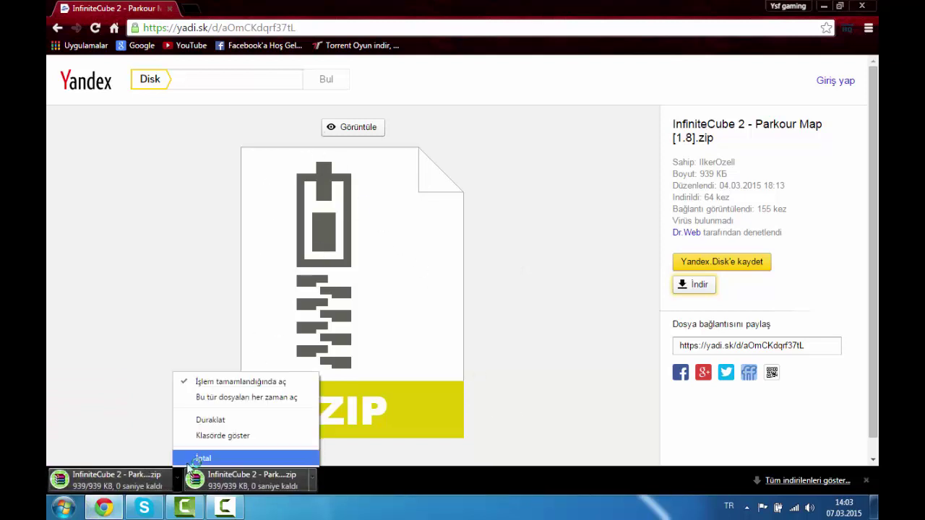
click(217, 456)
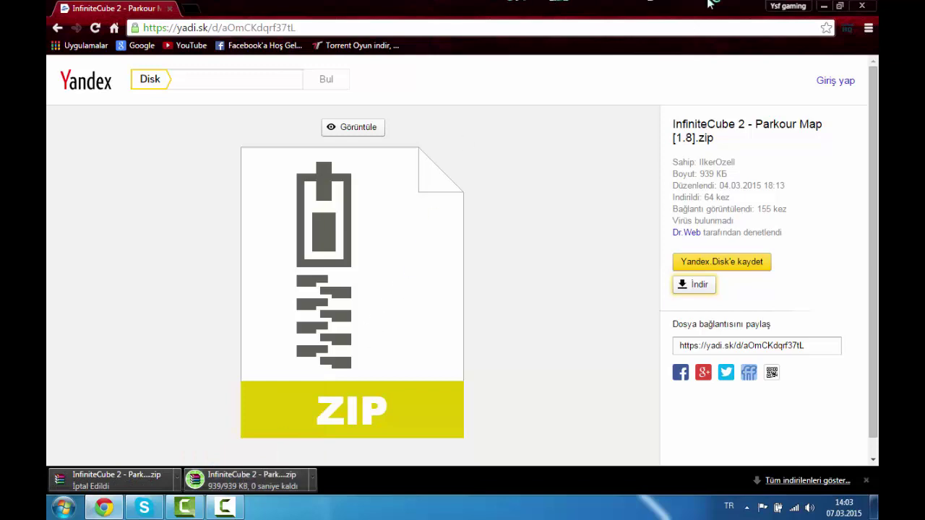
double_click(747, 12)
key(super+Right)
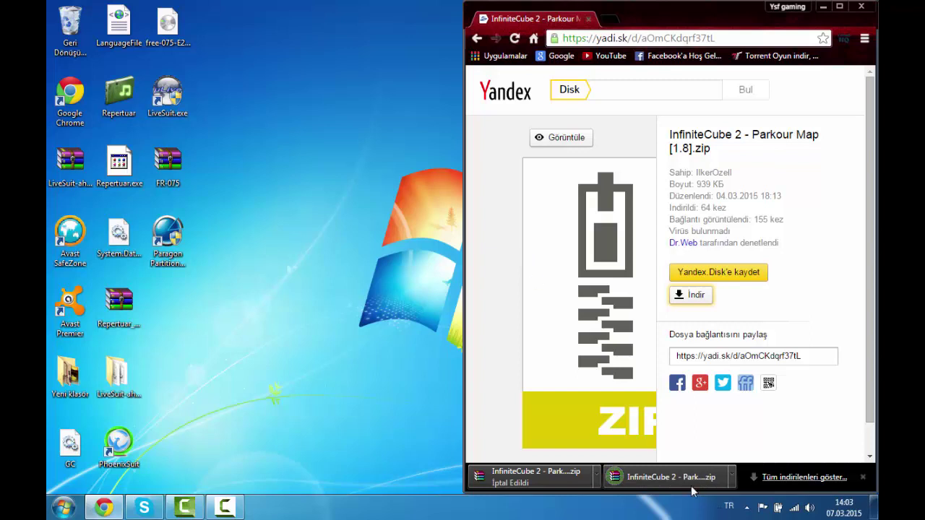
drag(690, 486, 409, 233)
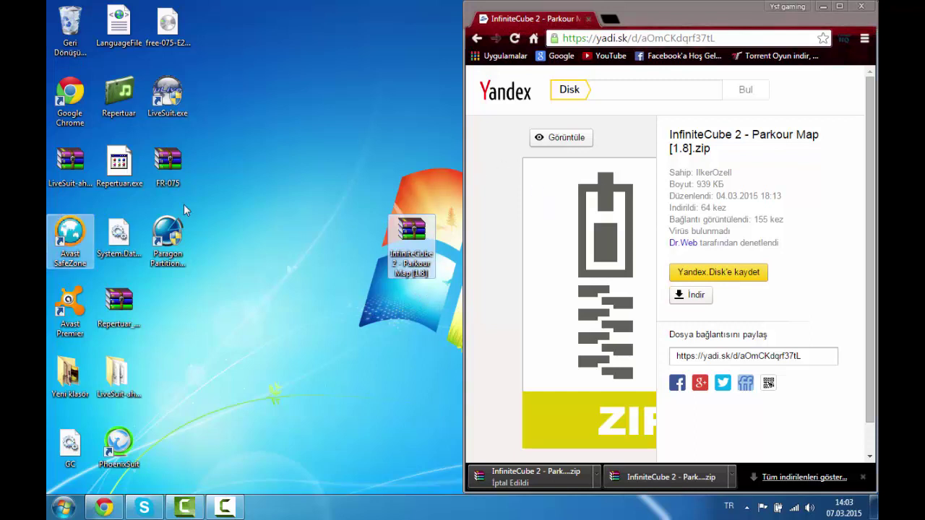
click(860, 6)
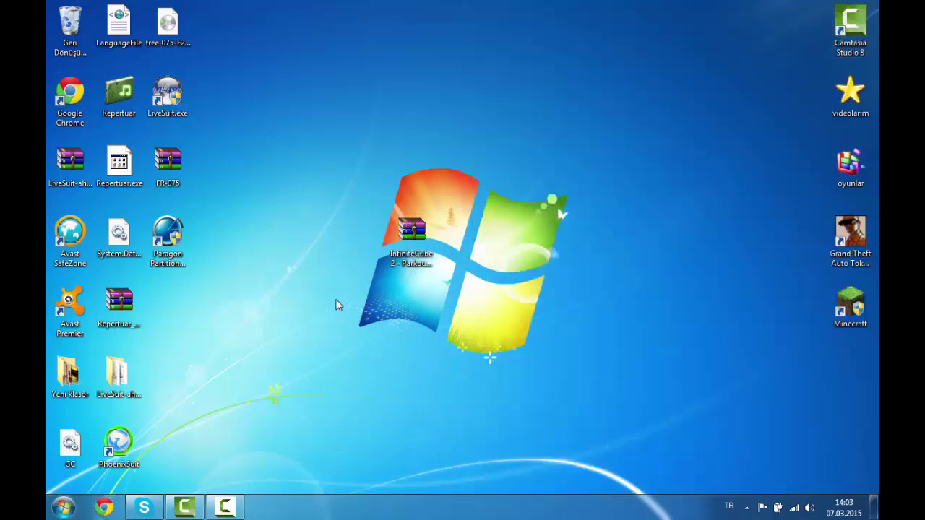
Step: Open the %appdata% location in Windows Explorer and go to the saves folder inside .minecraft
click(49, 505)
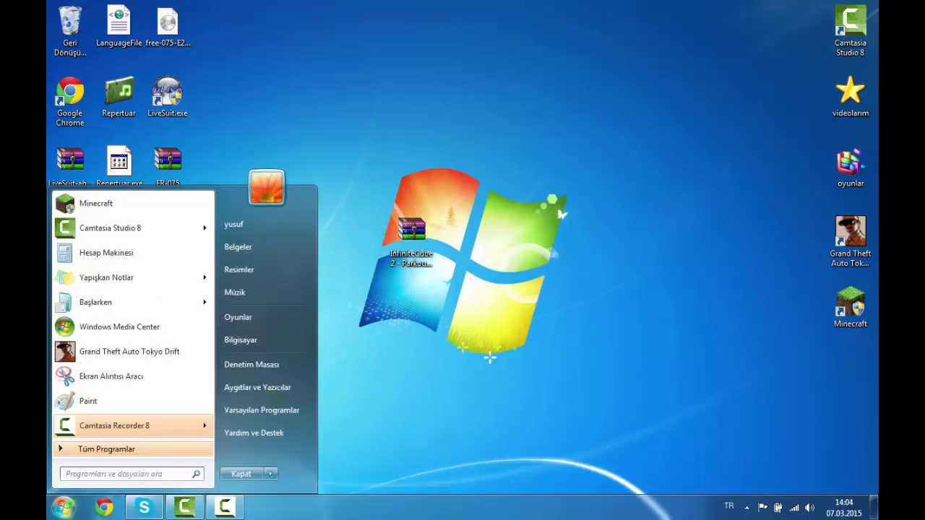
text(%appdata%)
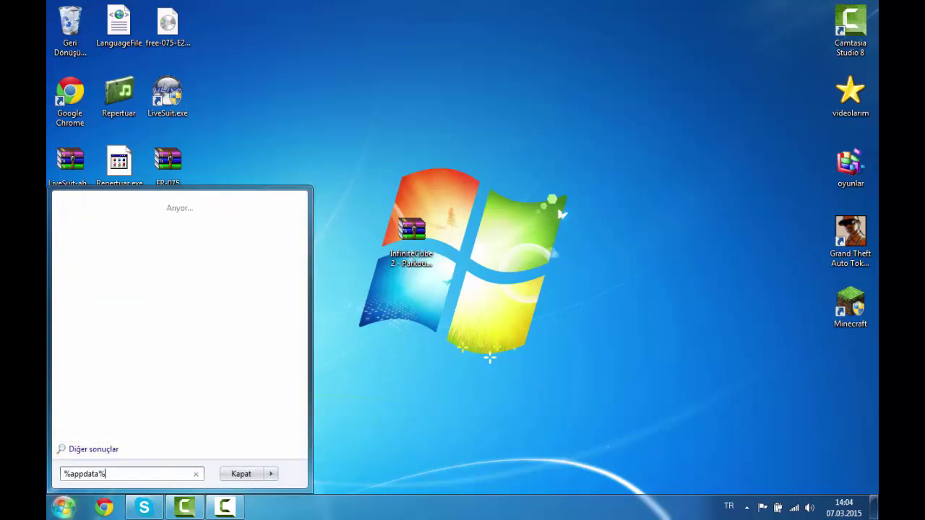
key(Return)
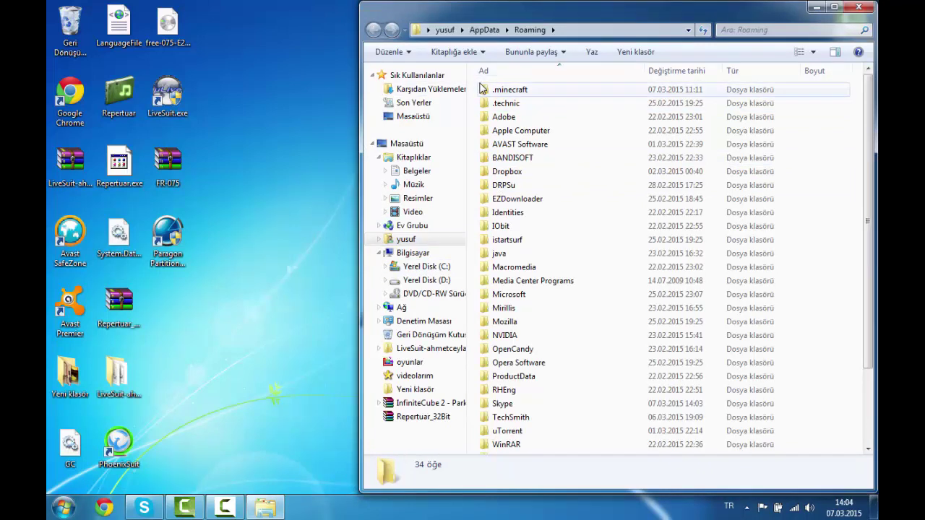
drag(479, 83, 517, 93)
double_click(517, 93)
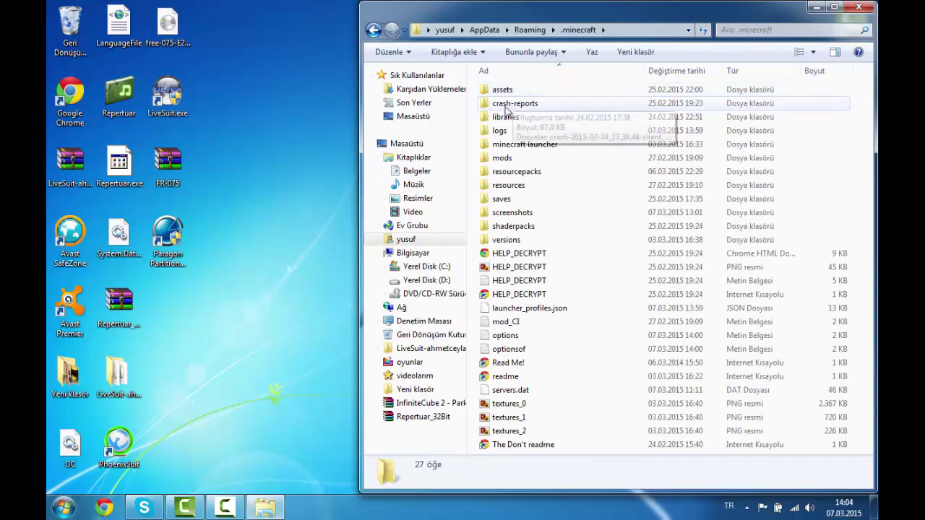
click(521, 200)
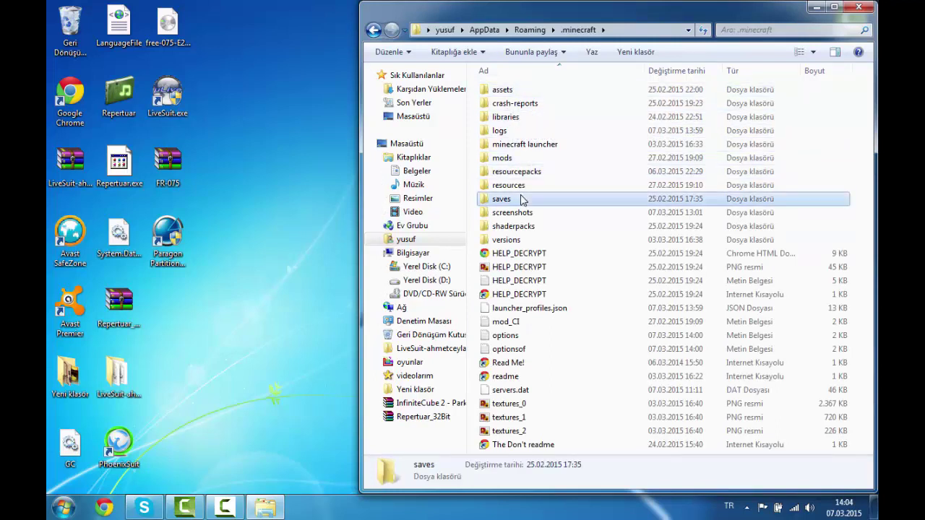
double_click(523, 200)
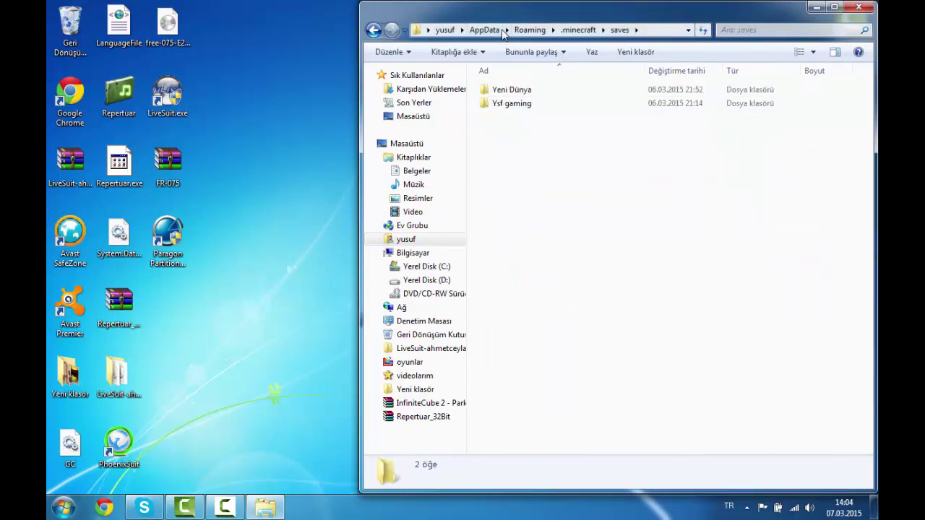
Step: Extract the "InfiniteCube 2- Parkour Map" folder from the desktop zip into the saves folder, and close the archive and folder windows
drag(527, 22, 663, 95)
click(416, 245)
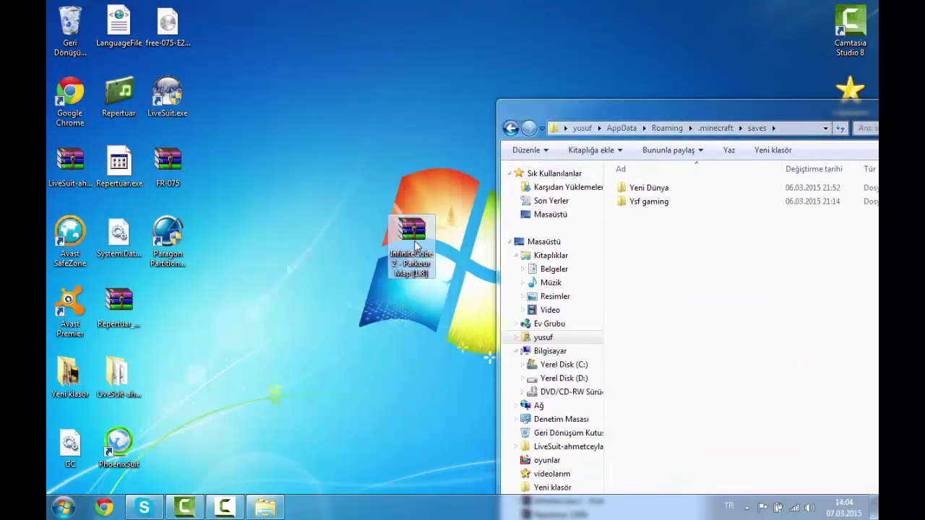
double_click(415, 246)
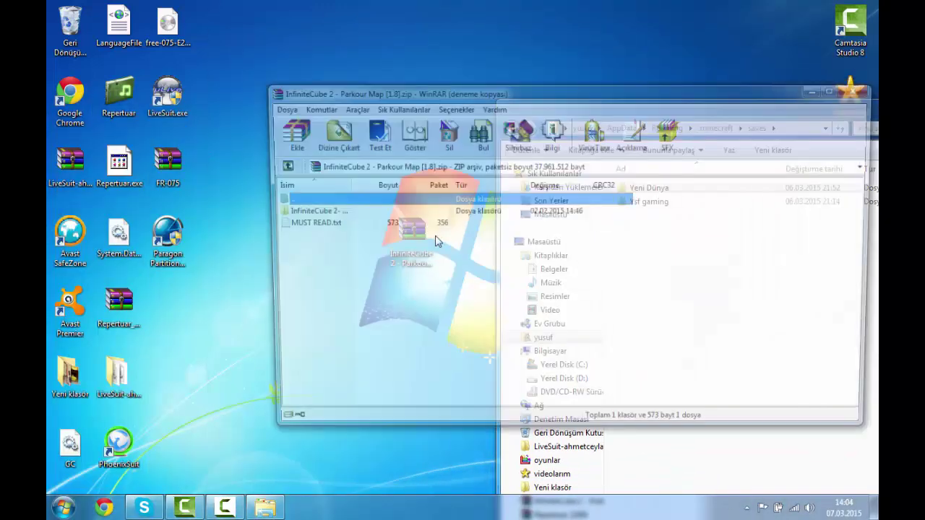
drag(412, 99, 133, 181)
drag(246, 296, 683, 297)
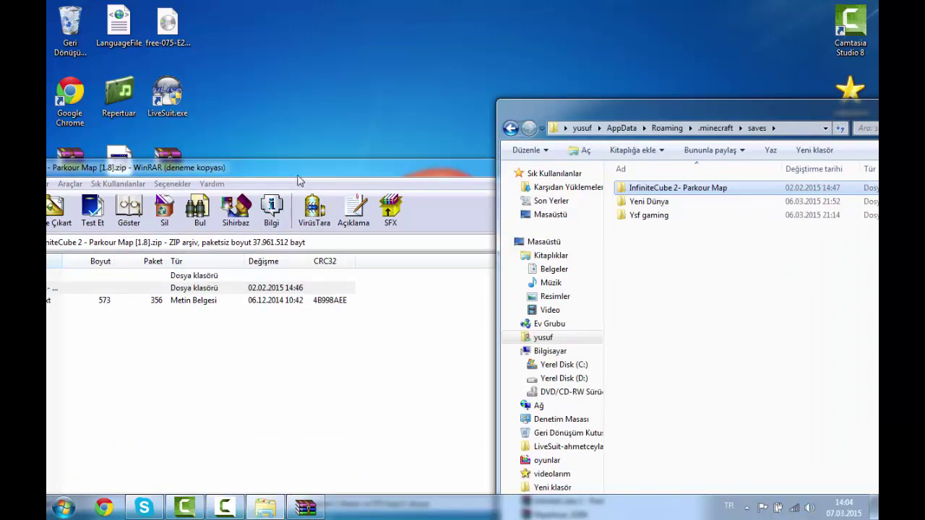
drag(302, 183, 448, 121)
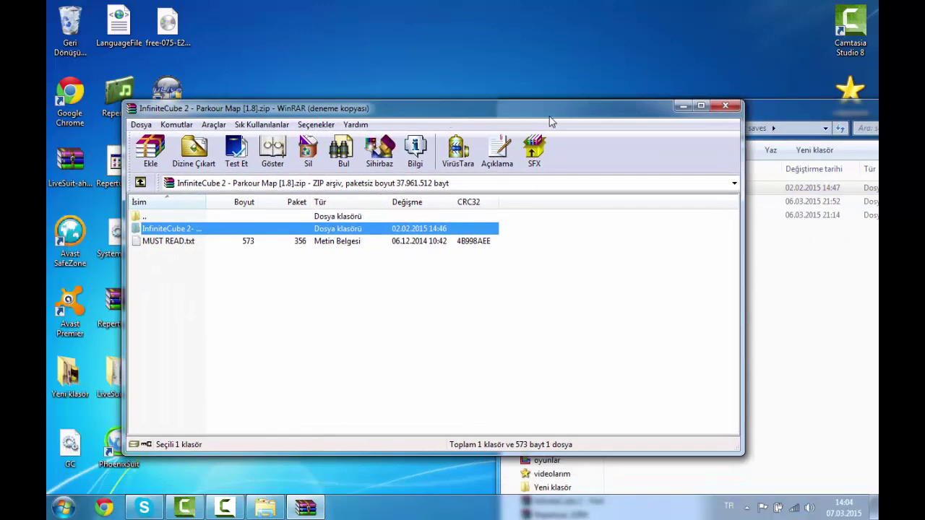
click(725, 106)
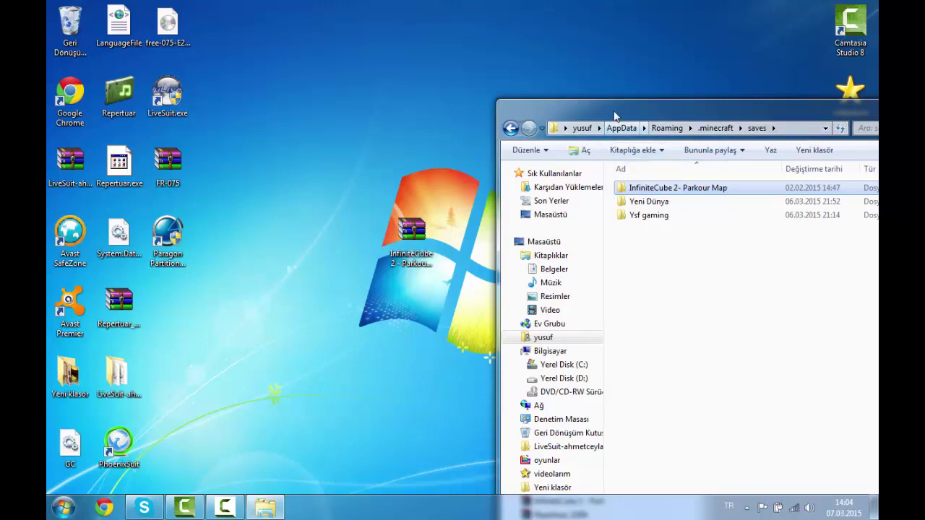
drag(557, 111, 370, 127)
click(795, 120)
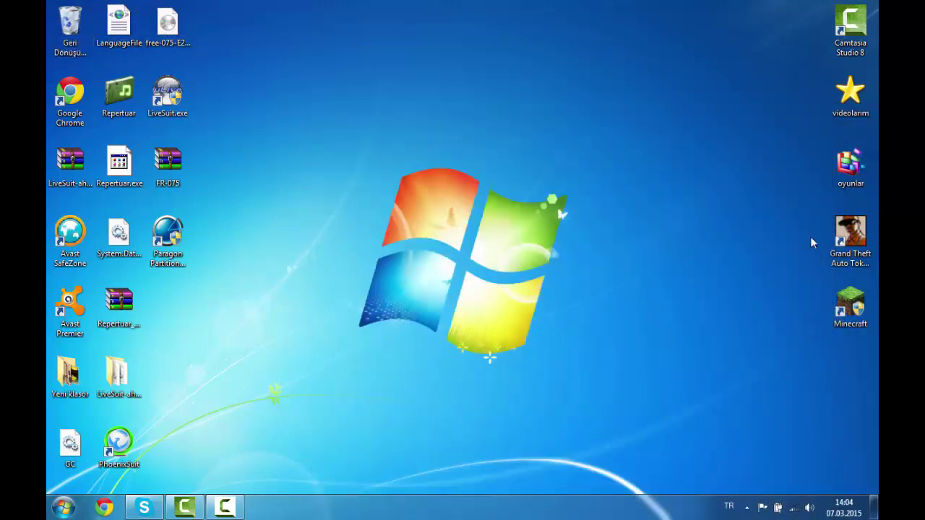
Step: Launch Minecraft from the desktop and refresh the desktop while it loads
double_click(836, 297)
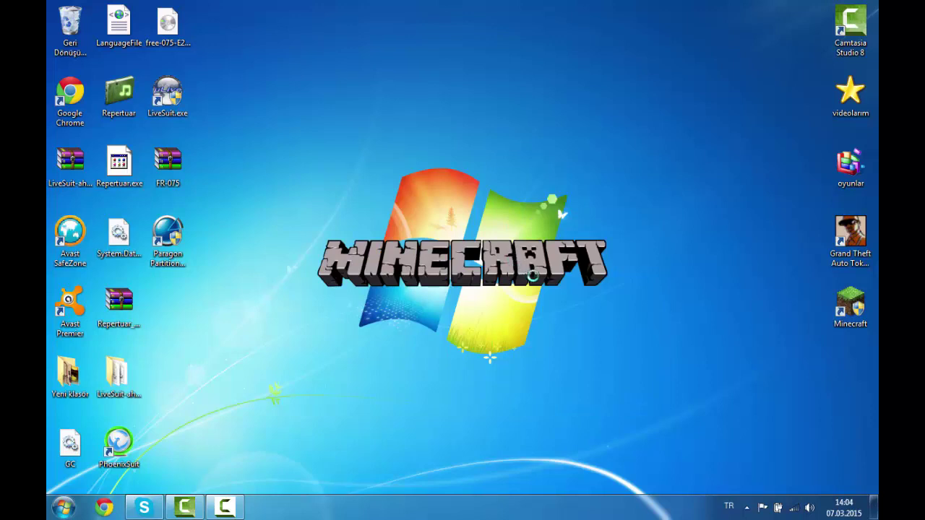
right_click(547, 131)
click(557, 166)
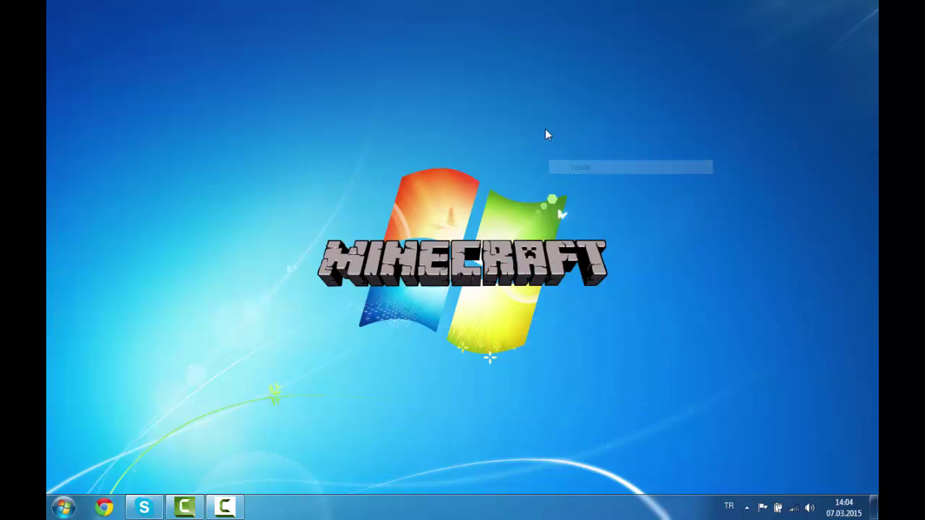
right_click(545, 130)
click(557, 165)
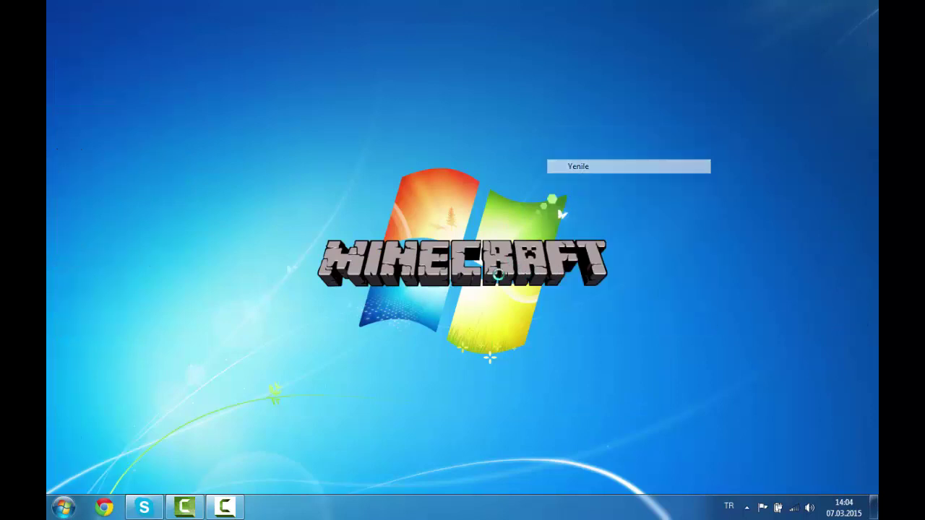
Step: Check the audio level in Camtasia Recorder and open the Mikrofon recording device's properties from the Control Panel's sound settings
click(241, 508)
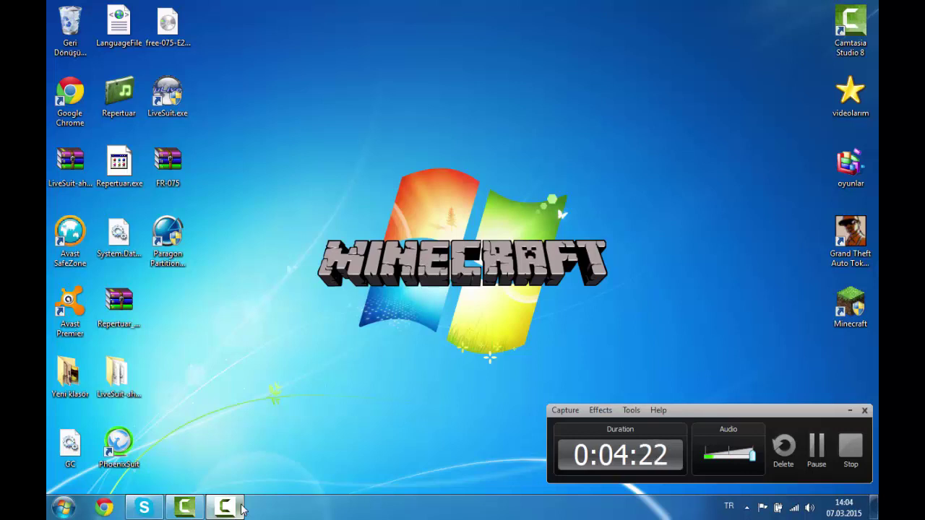
click(64, 508)
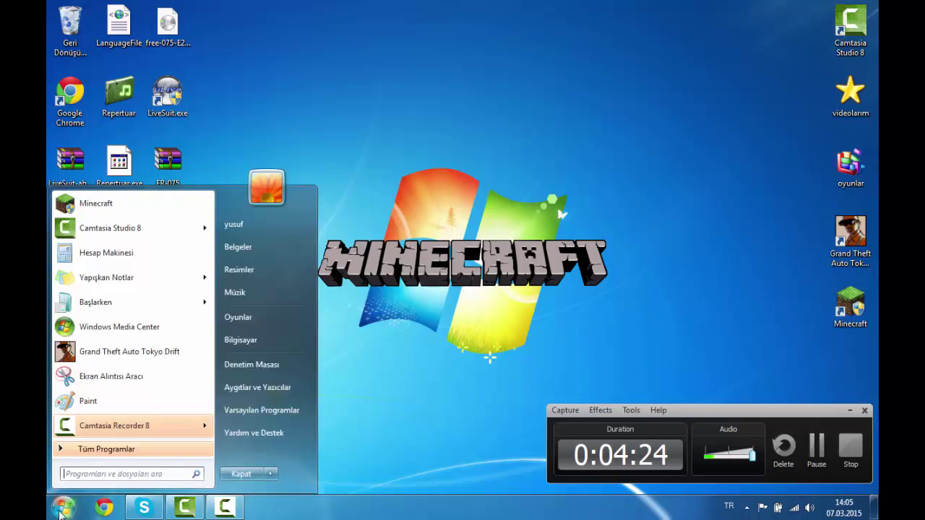
click(235, 368)
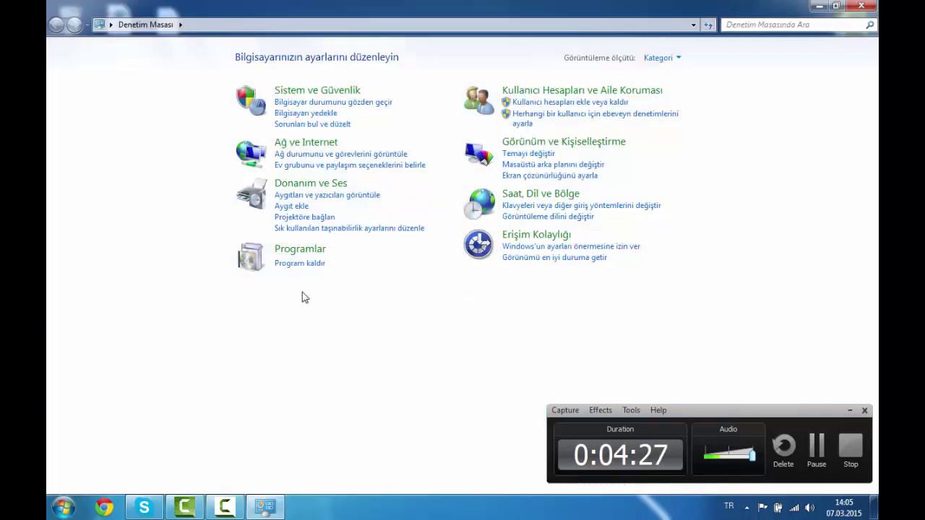
click(286, 185)
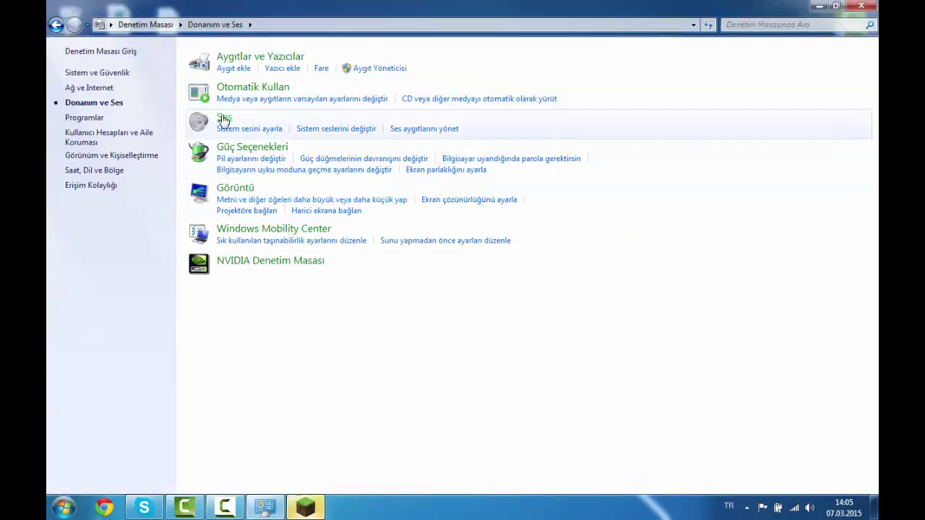
click(225, 121)
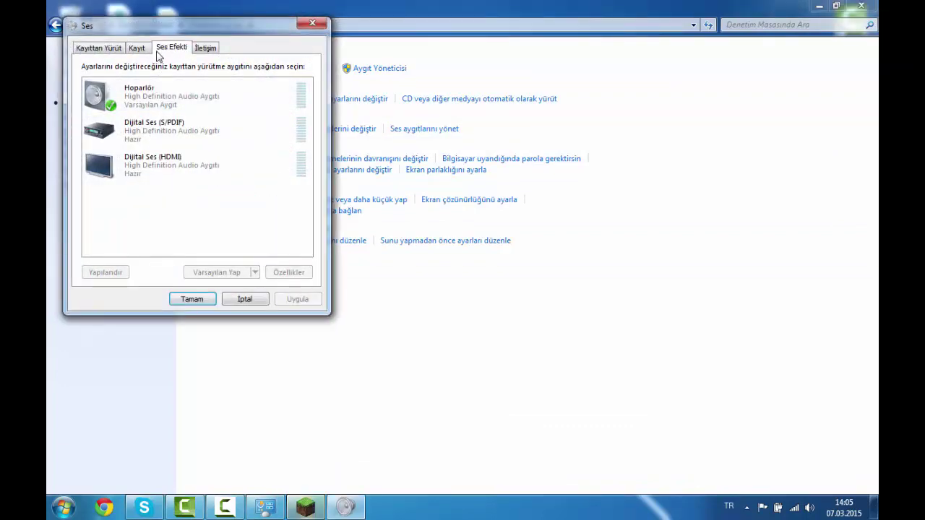
click(170, 48)
click(137, 47)
double_click(179, 89)
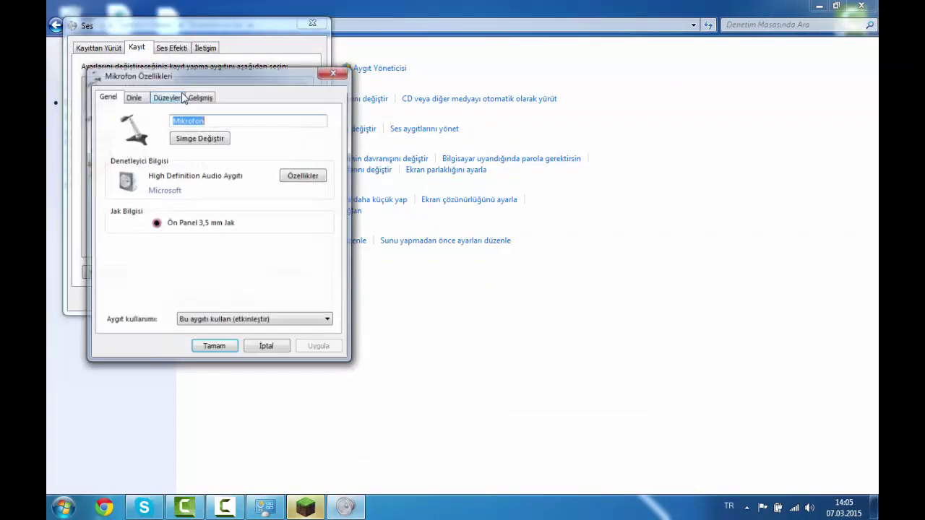
Step: Set the microphone boost (Mikrofon Bası) to 0,0 dB, accept the change and close the sound settings and Control Panel
click(133, 97)
click(166, 98)
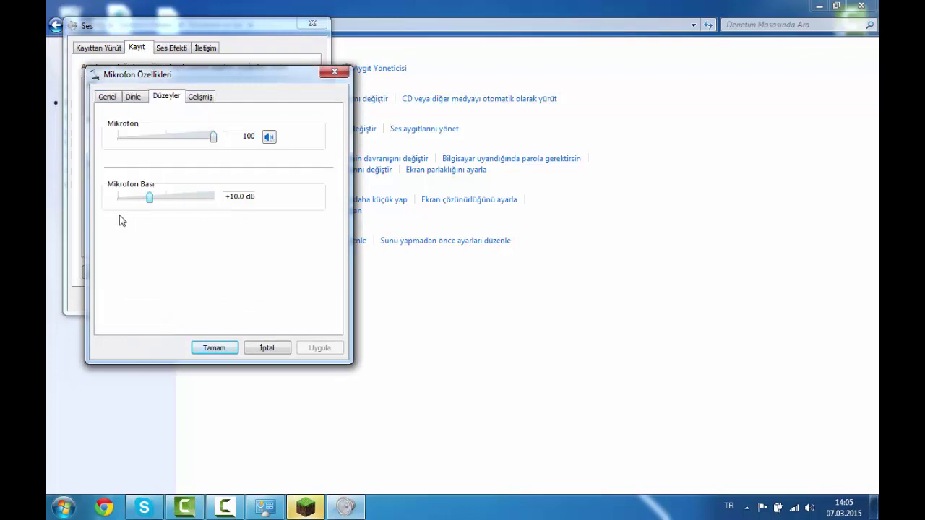
click(129, 197)
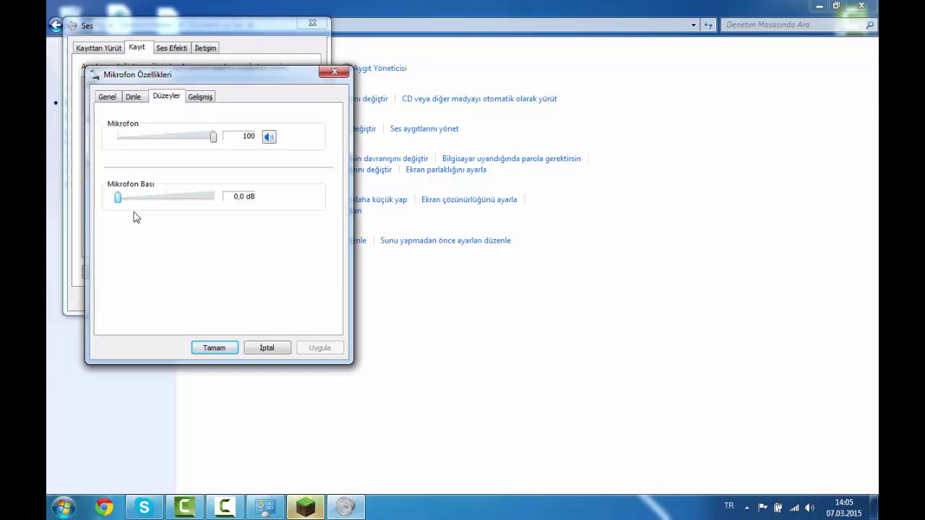
click(210, 347)
click(314, 26)
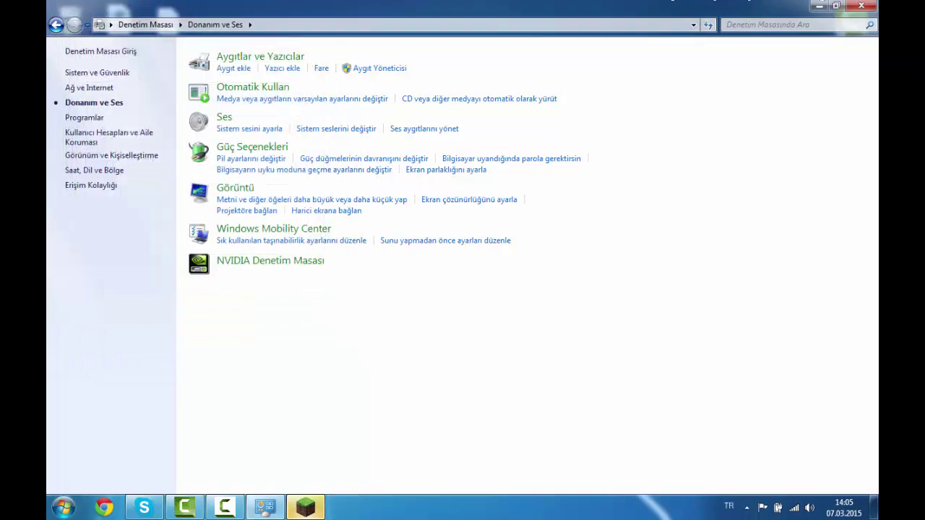
key(alt+F4)
Step: Check the audio level in Camtasia Recorder again and reopen the Mikrofon recording device's properties from the Control Panel
click(224, 509)
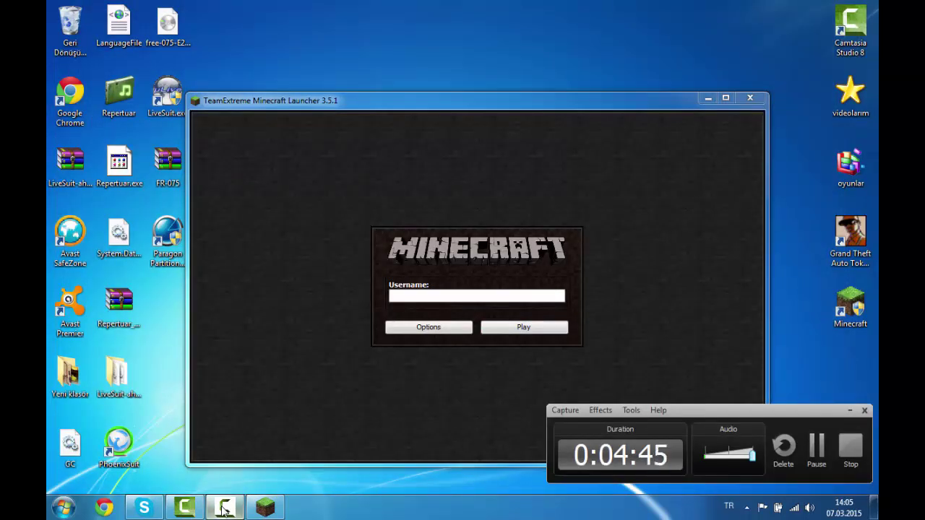
click(224, 509)
click(64, 507)
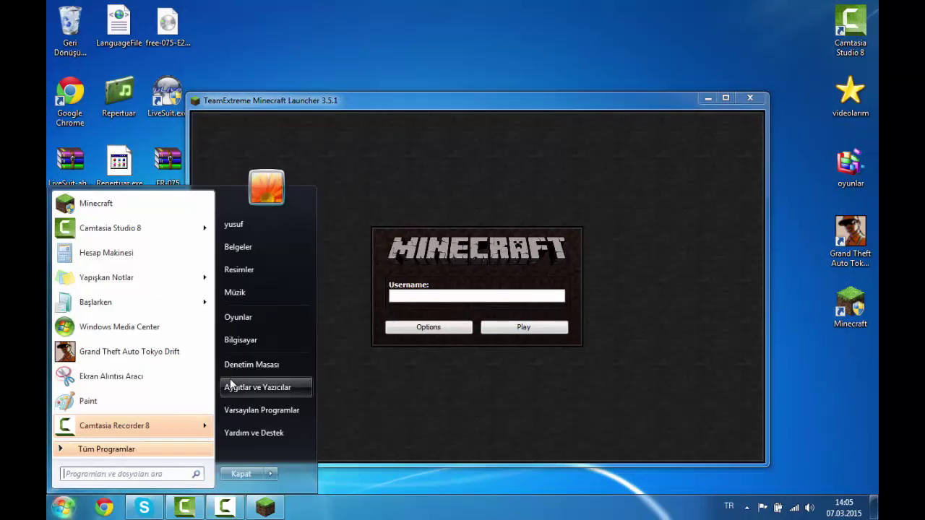
click(239, 370)
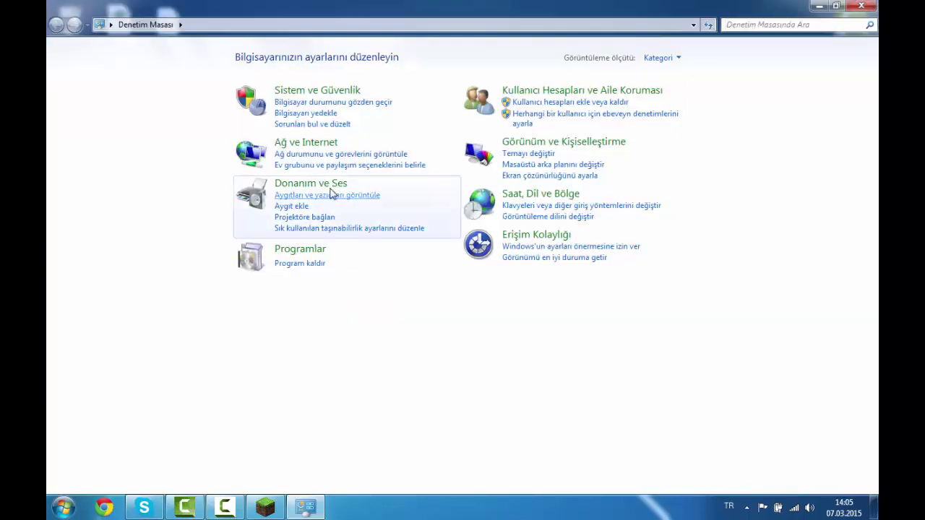
click(332, 187)
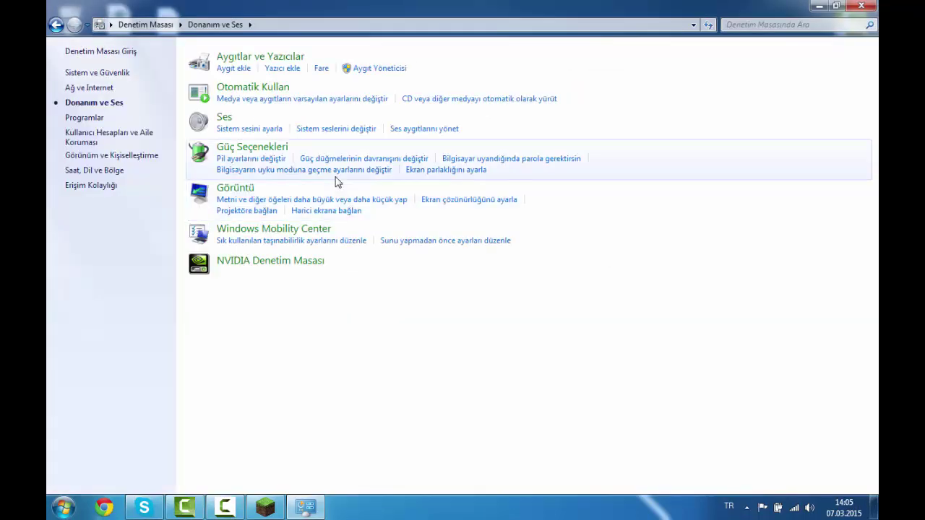
click(224, 121)
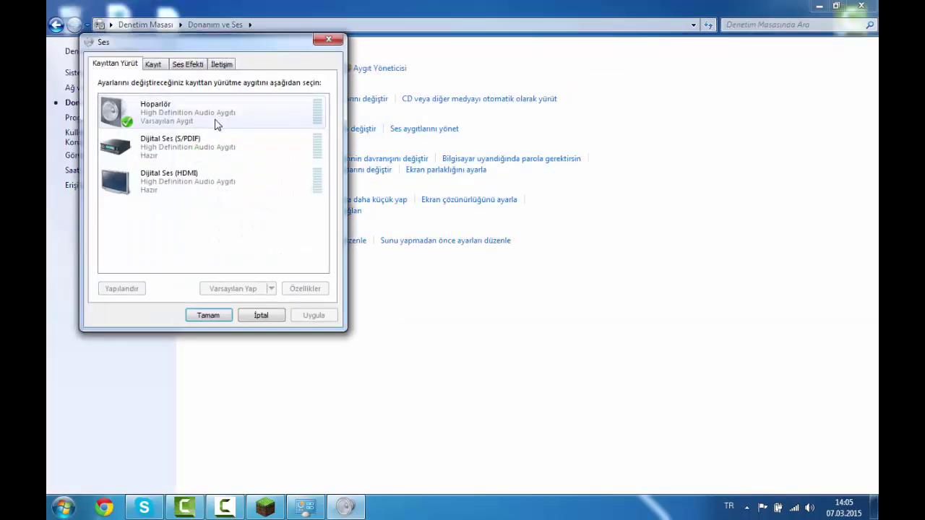
click(159, 65)
double_click(173, 103)
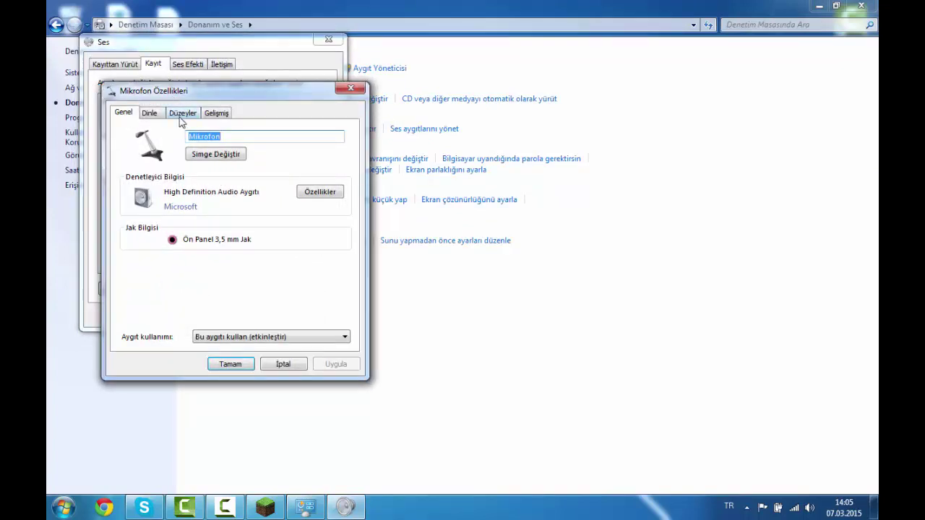
Step: Set the microphone boost (Mikrofon Bası) to +30.0 dB, accept the change and close the sound settings and Control Panel
click(182, 112)
drag(134, 214, 231, 212)
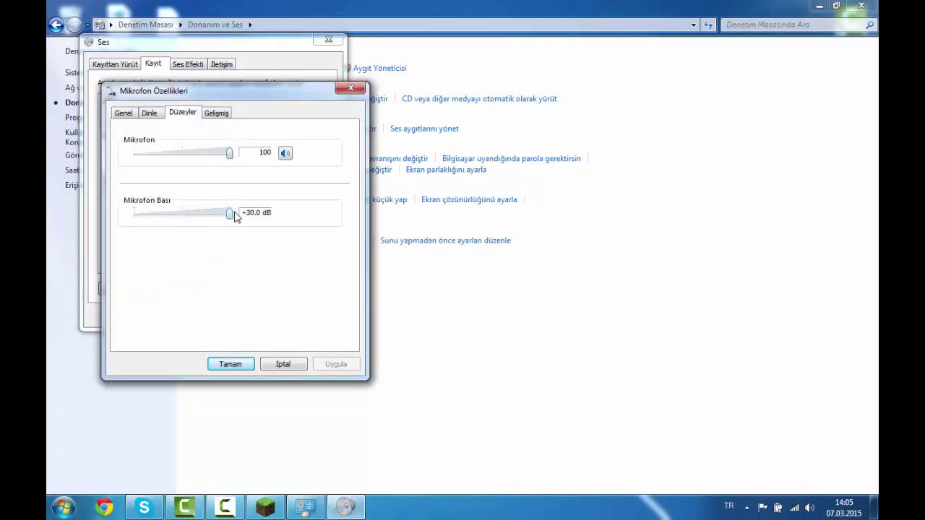
click(228, 364)
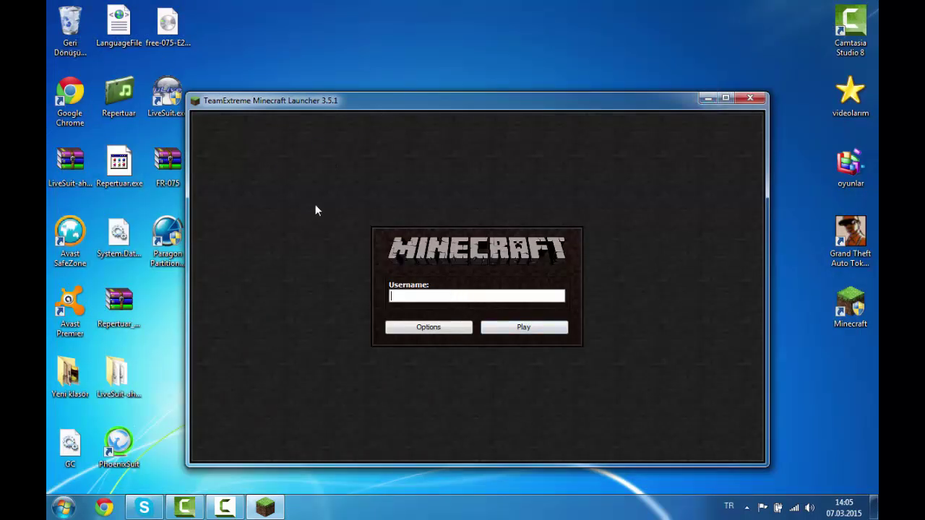
Step: Enter the player's username in the Minecraft launcher, start the game and refresh the desktop while it loads
text(urak32)
key(Return)
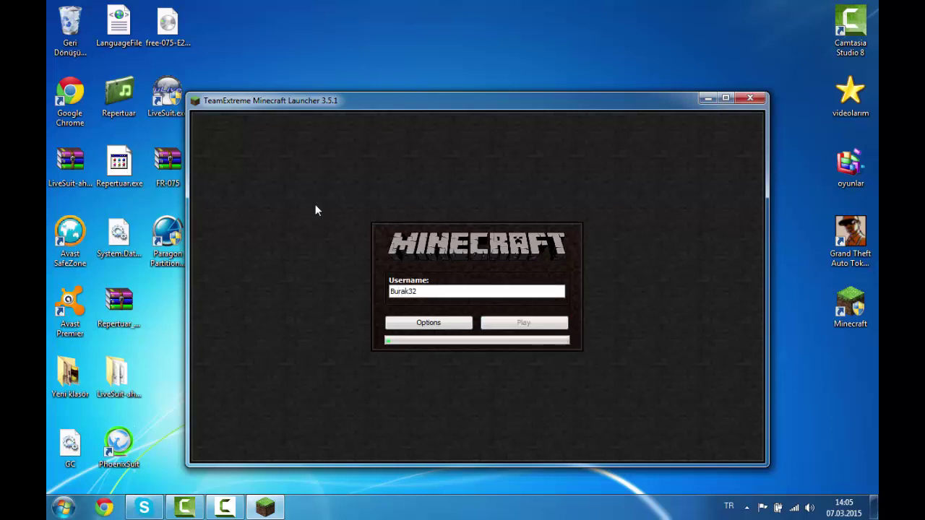
click(445, 441)
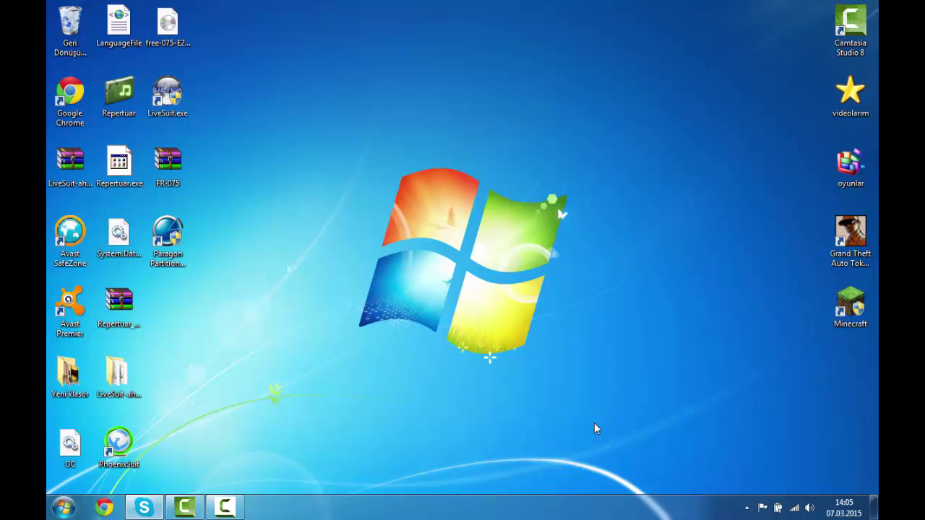
right_click(555, 101)
click(582, 137)
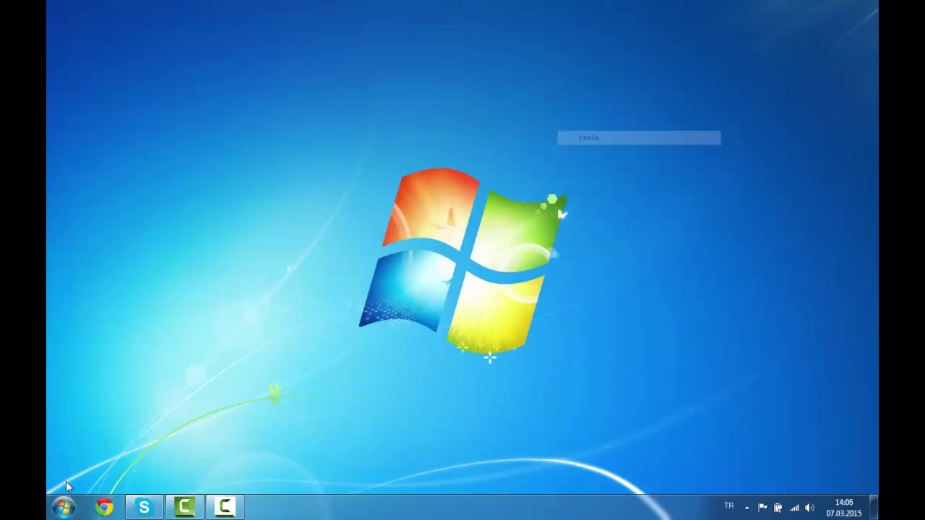
Step: Check the recording's audio level in Camtasia Recorder, minimize the recorder and refresh the desktop while Minecraft loads
click(224, 506)
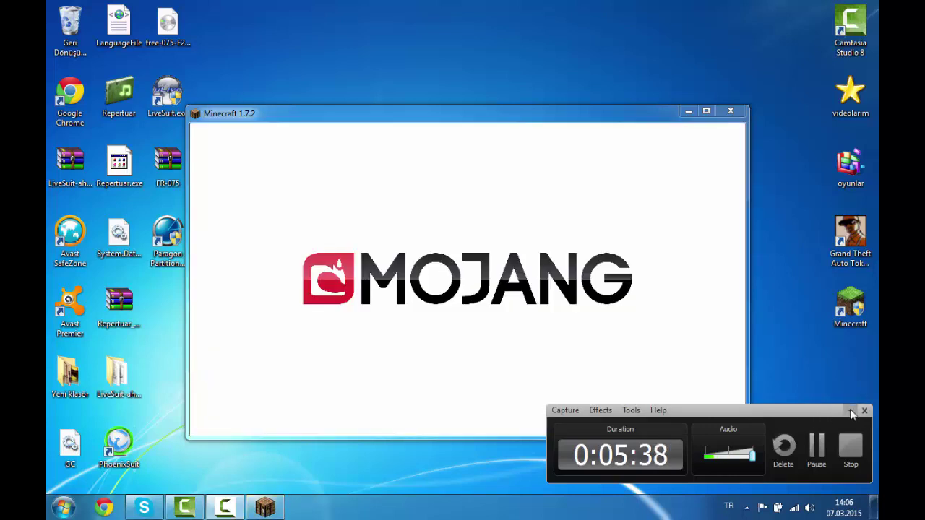
click(850, 411)
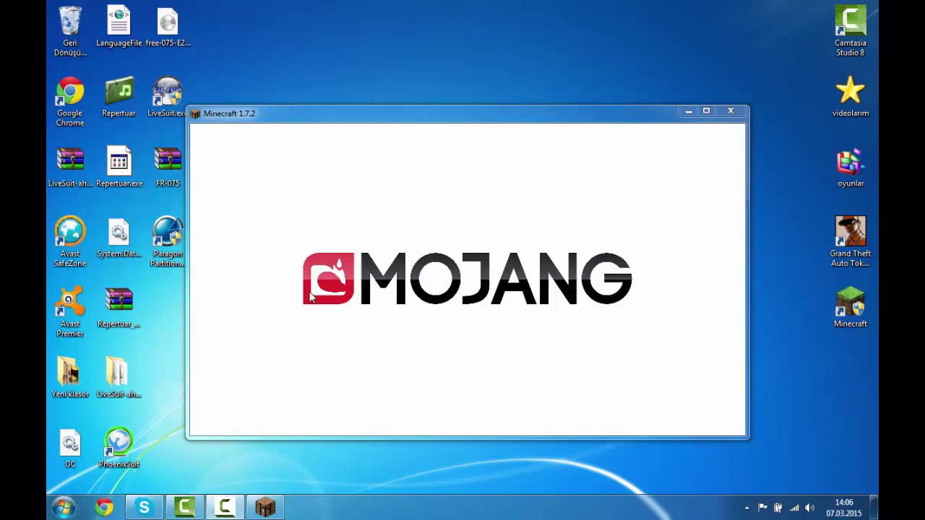
right_click(400, 3)
click(426, 37)
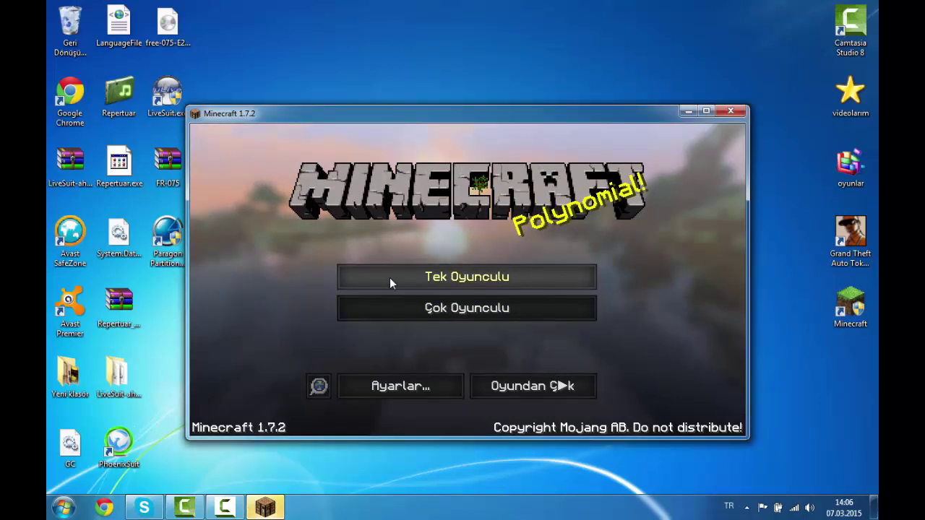
Step: Open the InfiniteCube 2 map from Minecraft's single-player worlds and briefly check the recorder while it loads
click(390, 279)
double_click(336, 307)
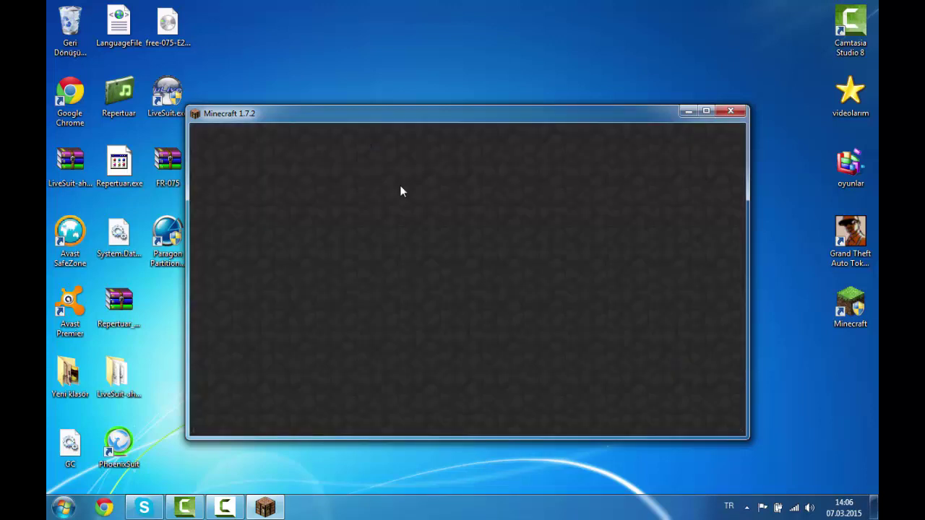
click(212, 510)
click(224, 508)
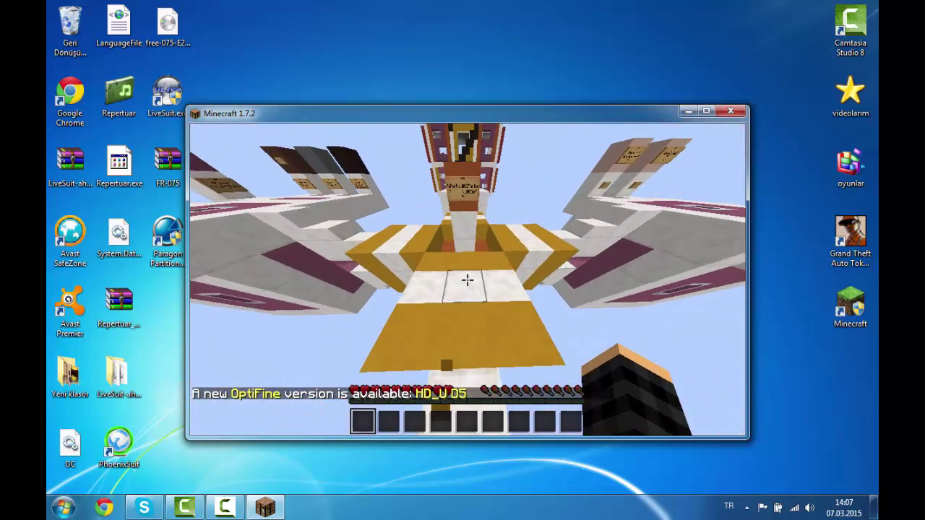
Step: Walk forward along the starting platform past the creator's head and sign, and jump toward the Infinite Cube 2 structure
key(w)
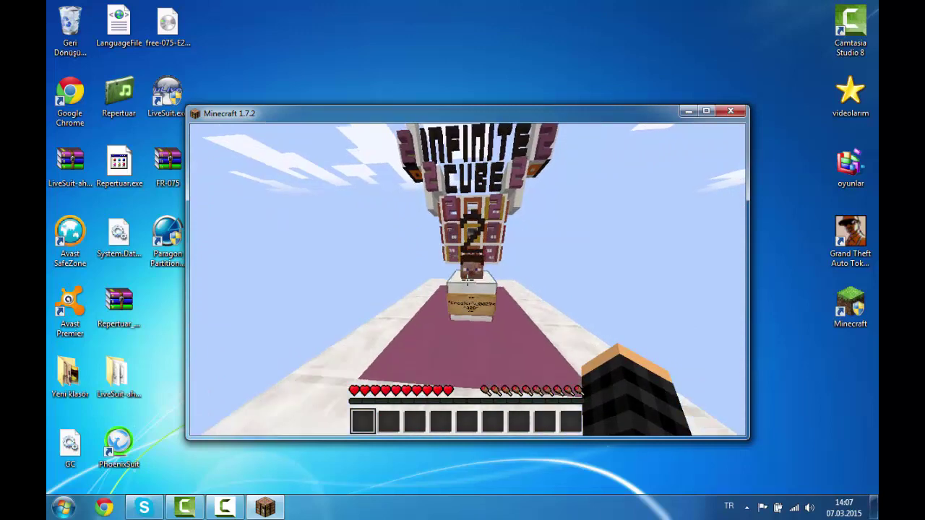
key(w)
key(w)
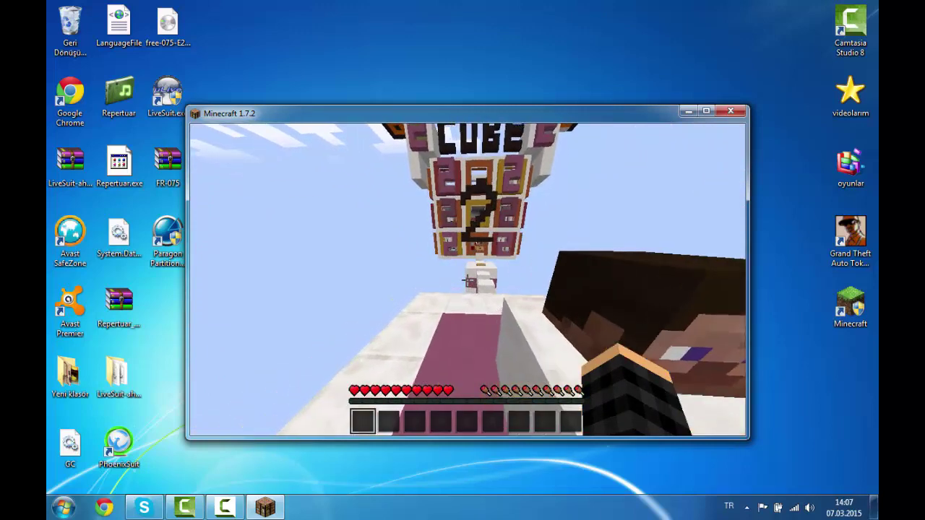
key(w)
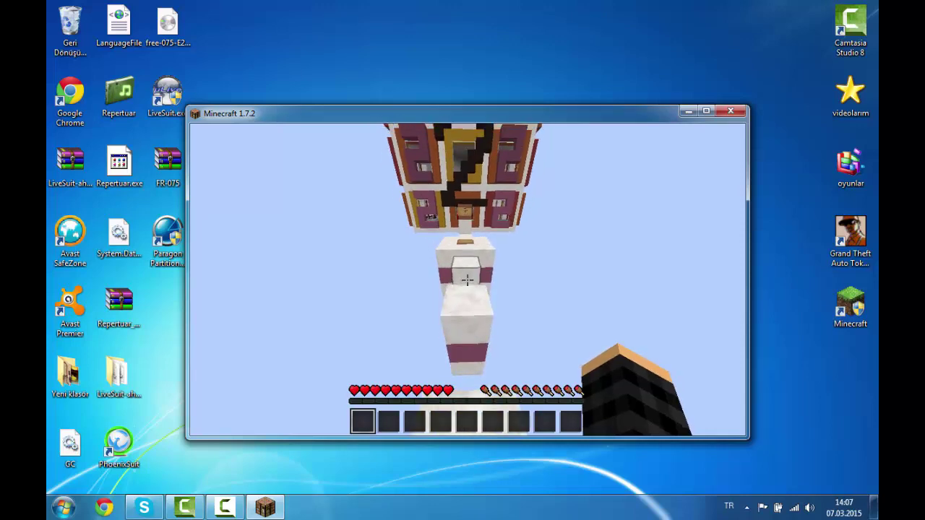
key(space)
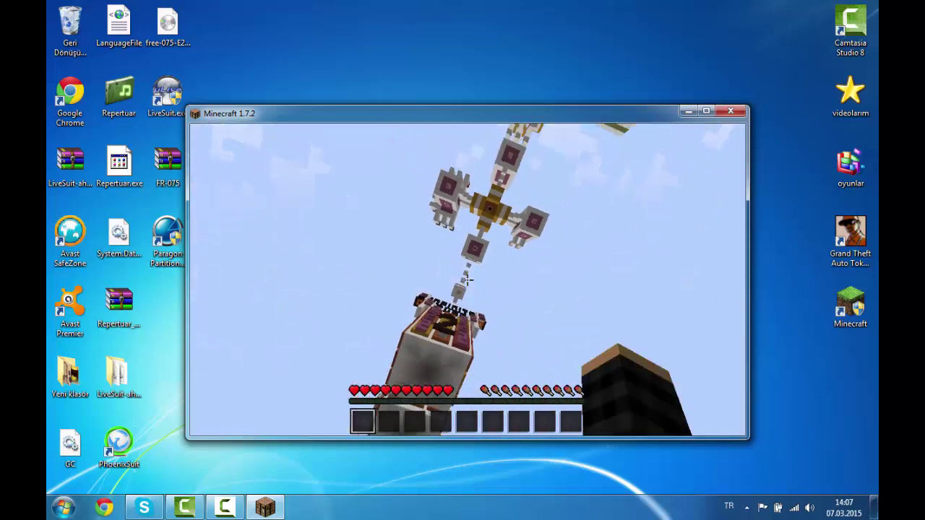
key(shift)
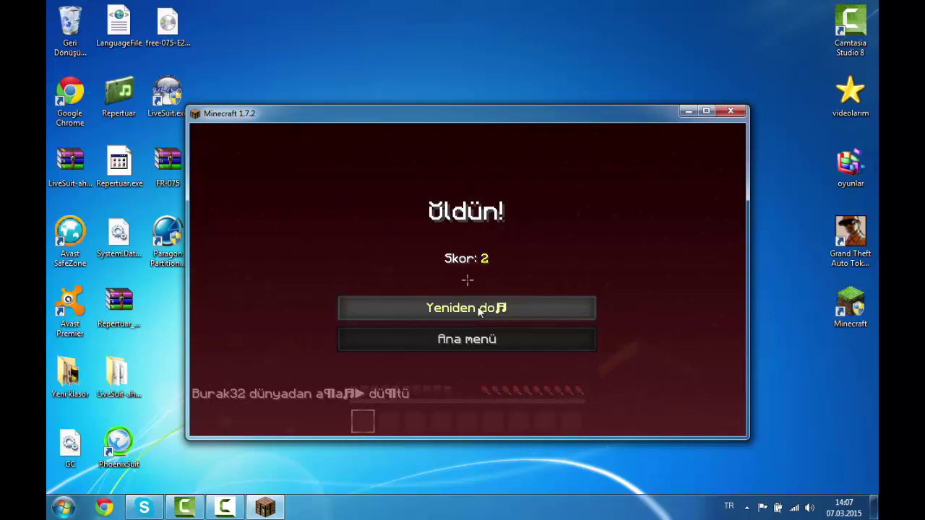
Step: Respawn the player, view the character from the front and hide the game's HUD
click(470, 316)
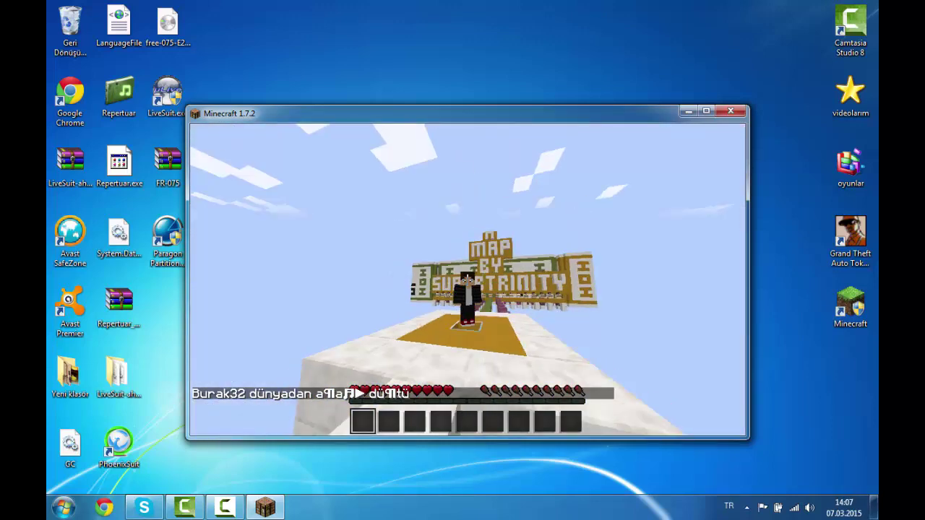
key(F1)
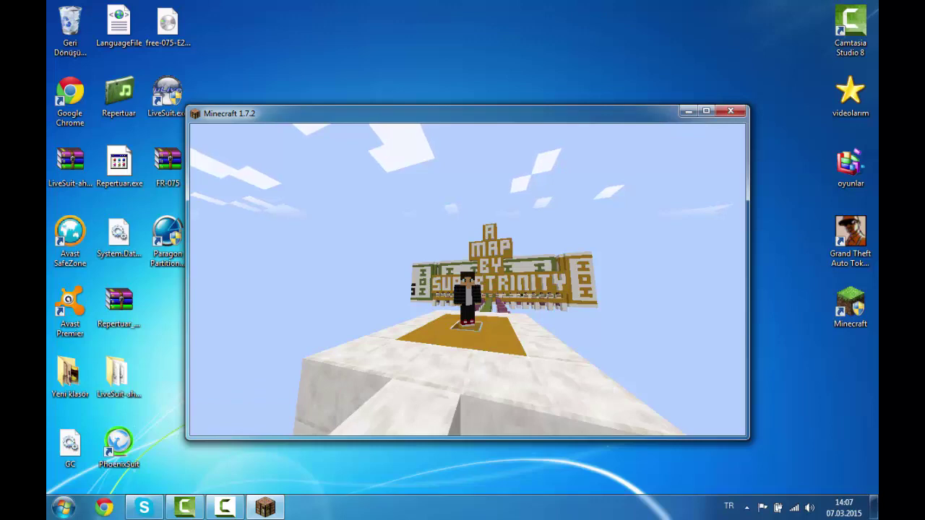